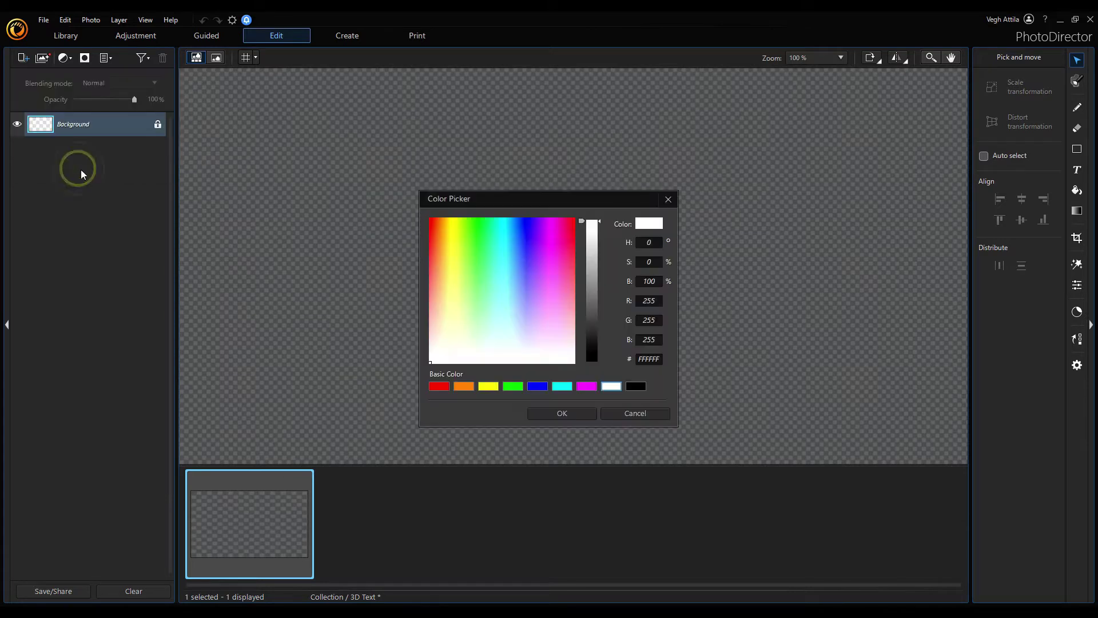
Choose a dark blue for the new solid colour layer and apply it above the background.
{"action": "left_click", "coordinate": [515, 251]}
{"action": "left_click_drag", "start_coordinate": [581, 221], "coordinate": [583, 302]}
{"action": "left_click", "coordinate": [579, 412]}
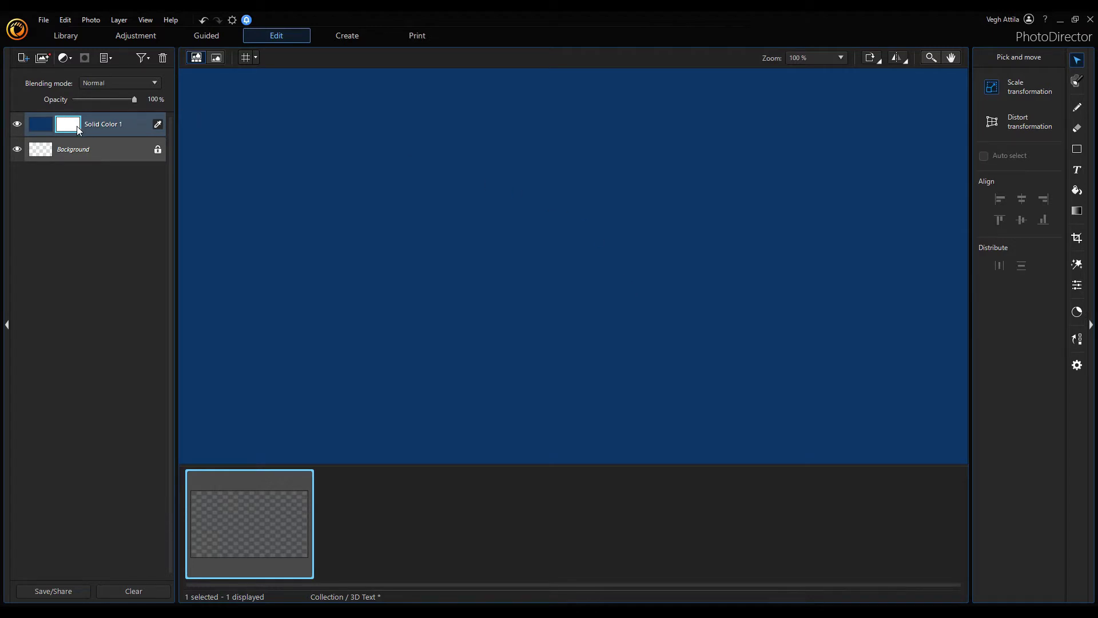
Try adding the text "3D Text" on the solid colour layer's mask, and undo it.
{"action": "left_click", "coordinate": [44, 127]}
{"action": "left_click", "coordinate": [44, 127]}
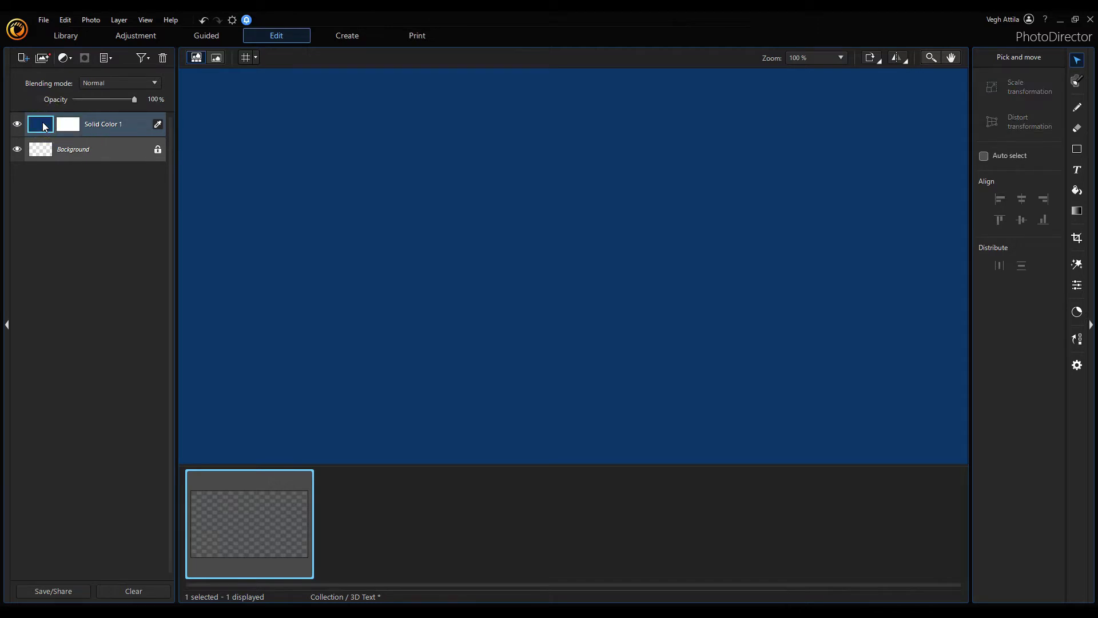
{"action": "left_click", "coordinate": [65, 128]}
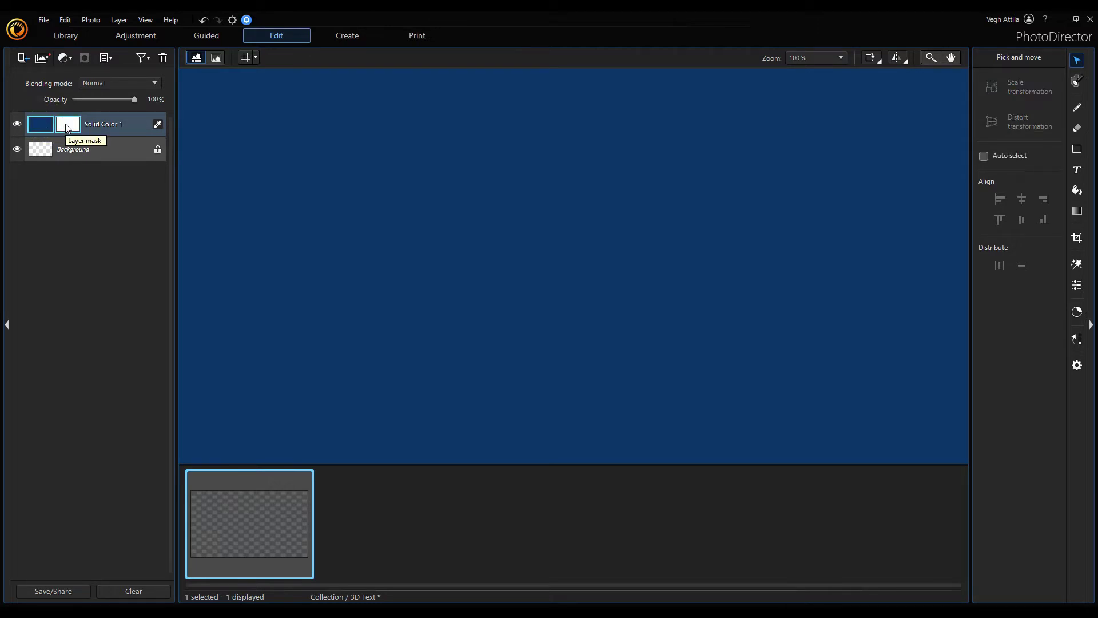
{"action": "left_click", "coordinate": [1077, 170]}
{"action": "left_click", "coordinate": [387, 175]}
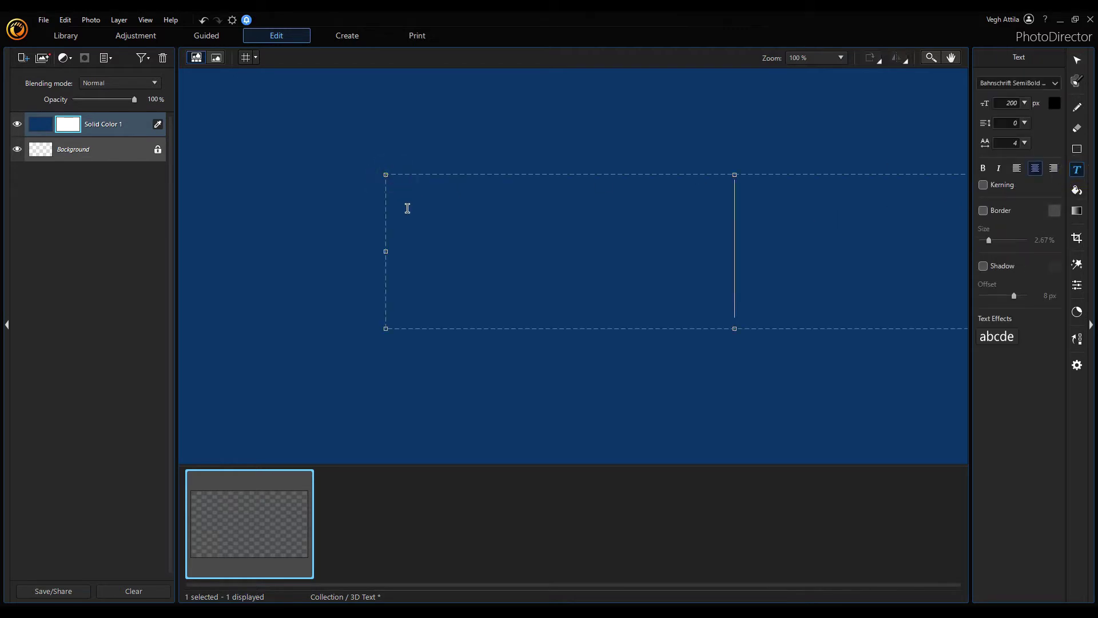
{"action": "type", "text": "3"}
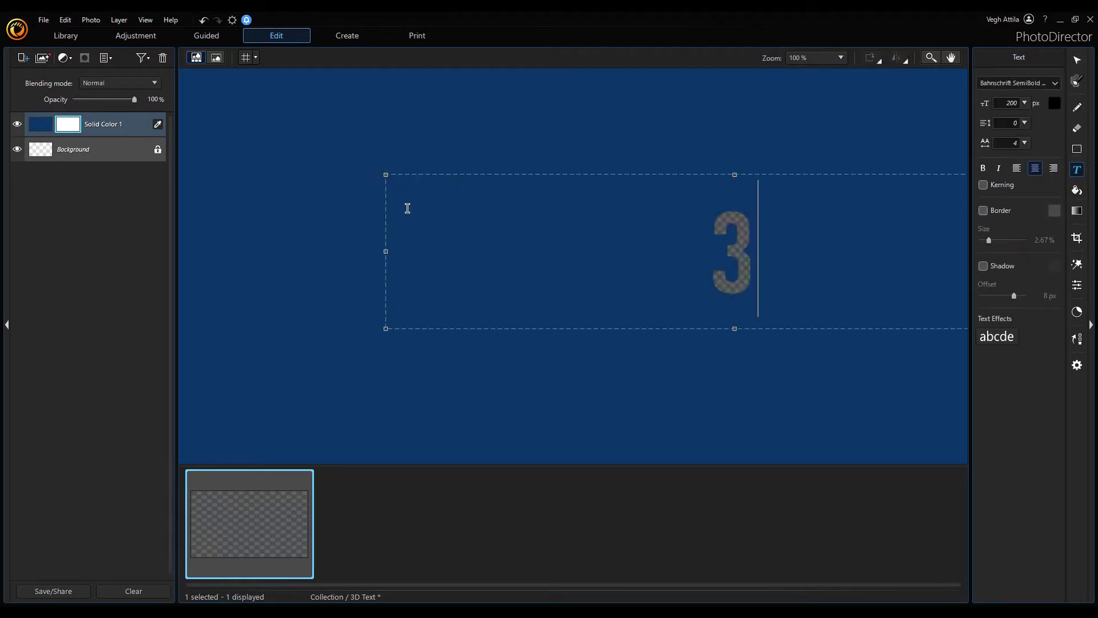
{"action": "type", "text": "D Text"}
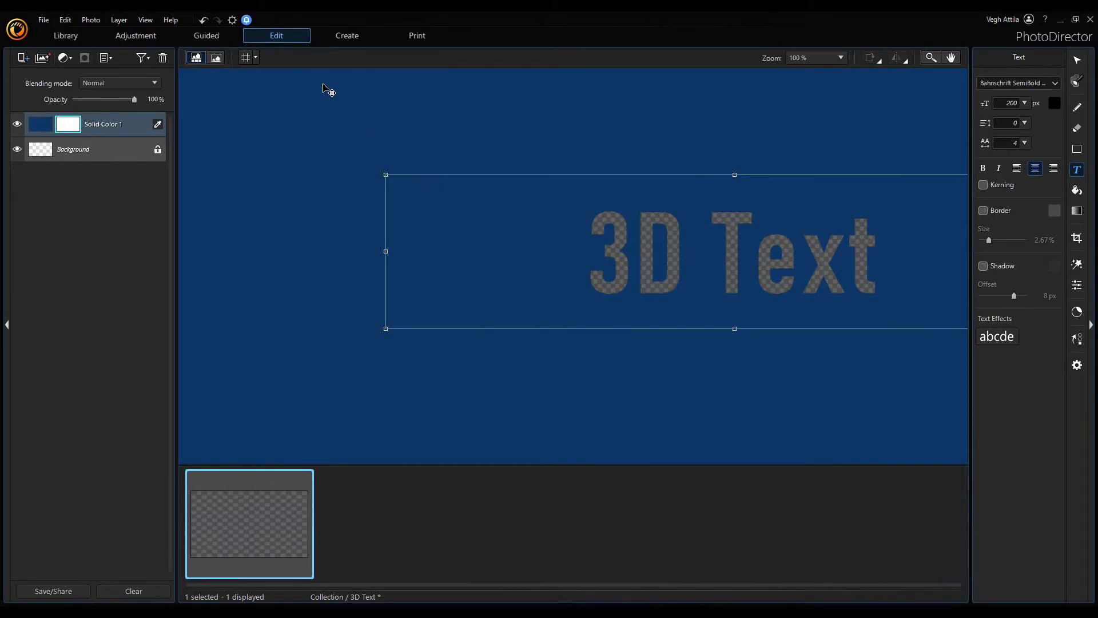
{"action": "left_click", "coordinate": [204, 20]}
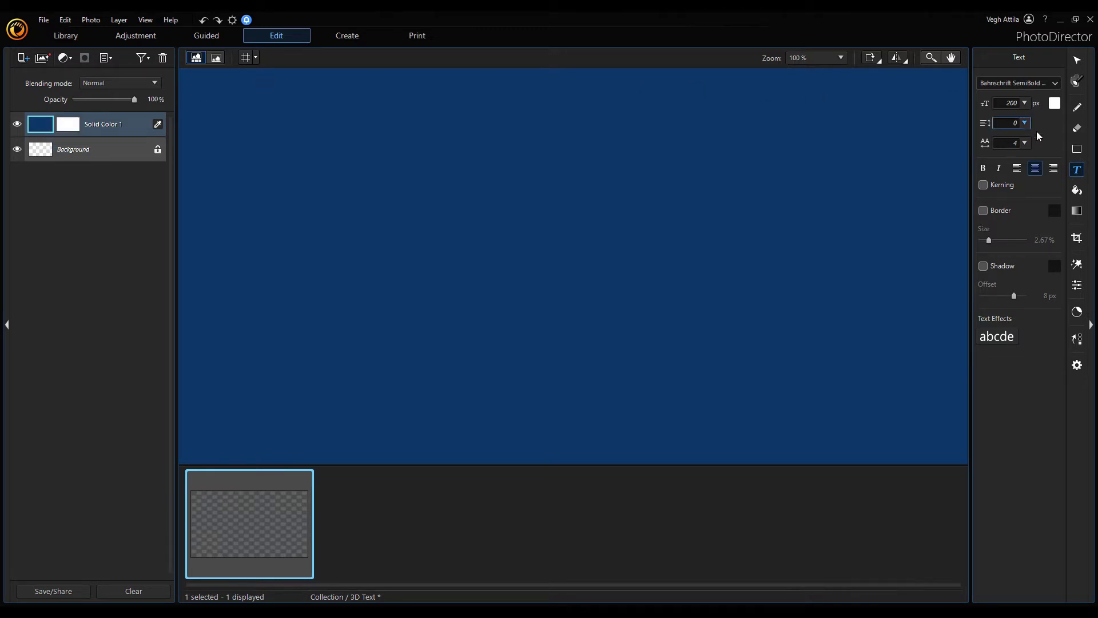
Add a separate white text layer reading "3D Text" above the blue fill.
{"action": "left_click", "coordinate": [342, 213]}
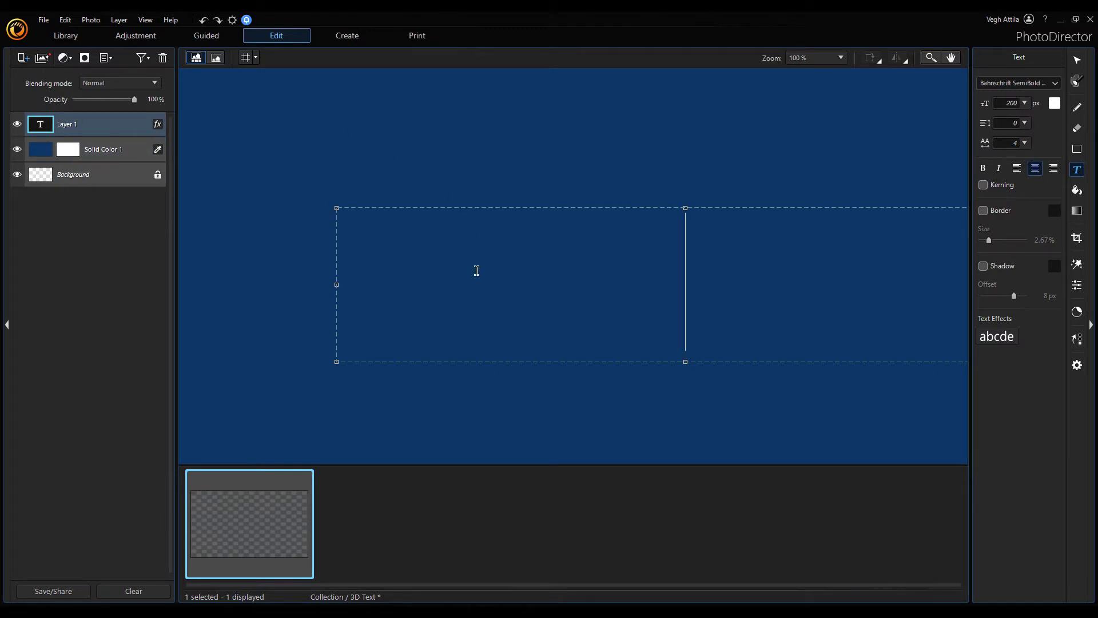
{"action": "type", "text": "3D"}
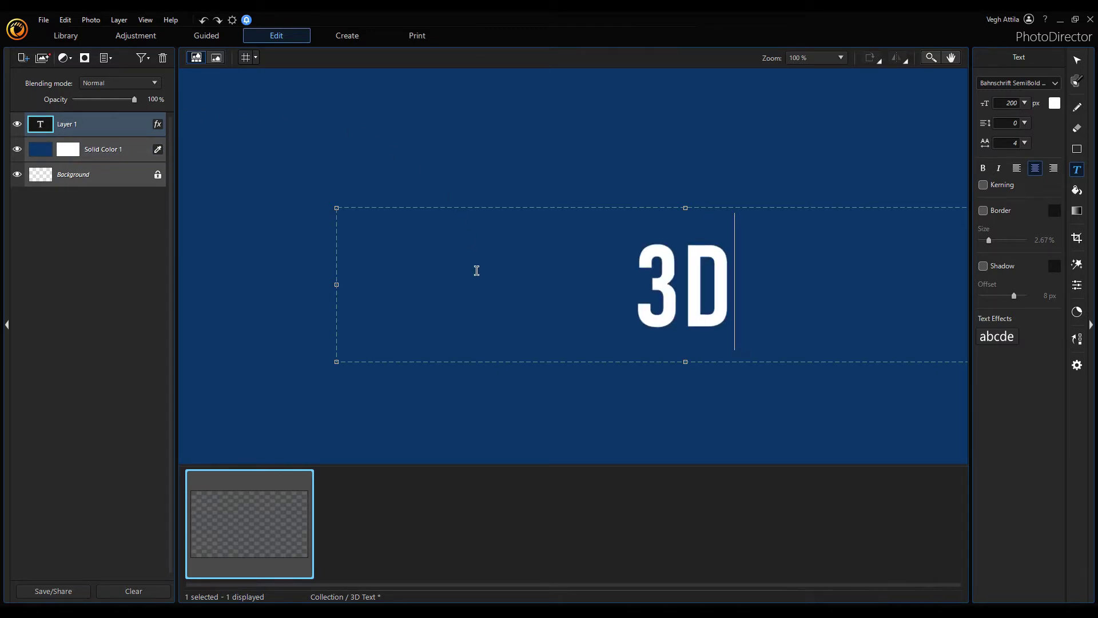
{"action": "type", "text": " Text"}
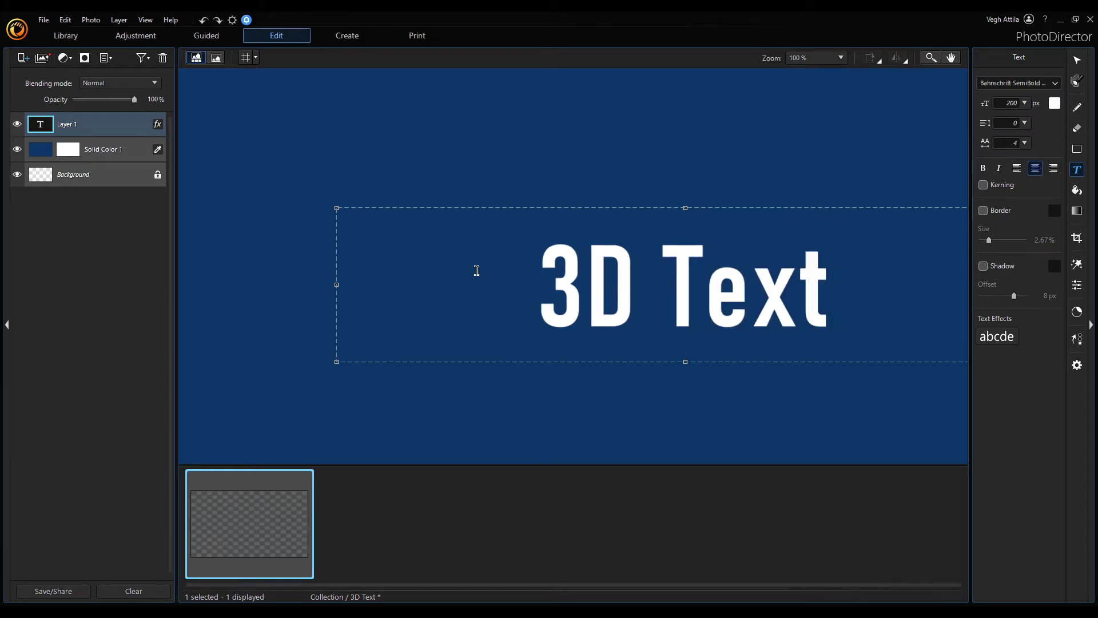
Narrow the frame of the "3D Text" text, centre it on the canvas and finish the text editing.
{"action": "left_click_drag", "start_coordinate": [338, 286], "coordinate": [678, 285]}
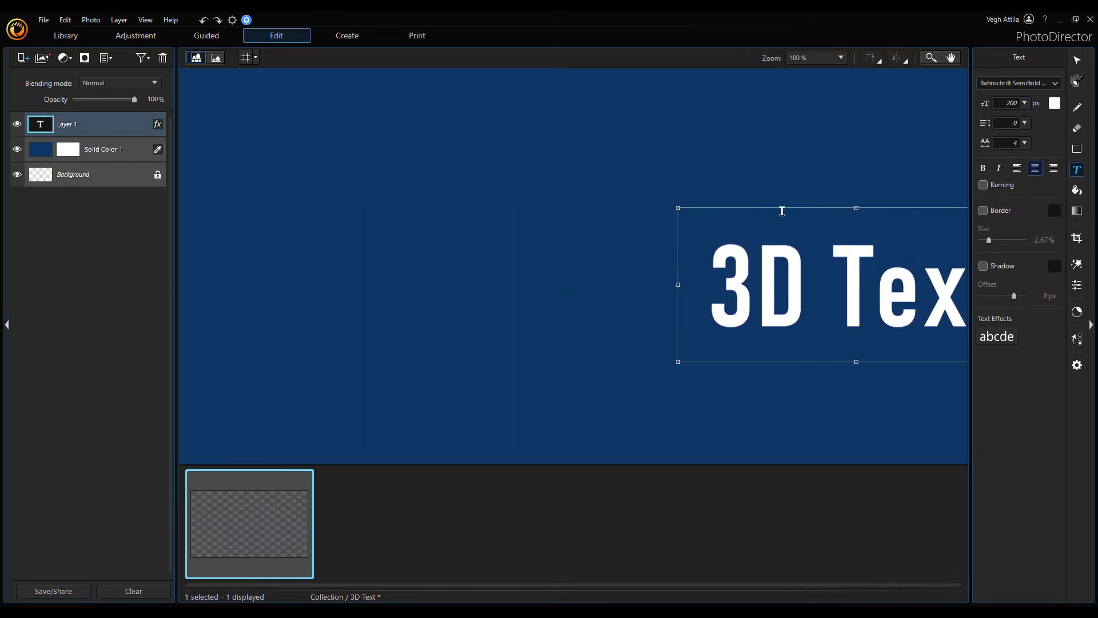
{"action": "left_click_drag", "start_coordinate": [782, 211], "coordinate": [500, 190]}
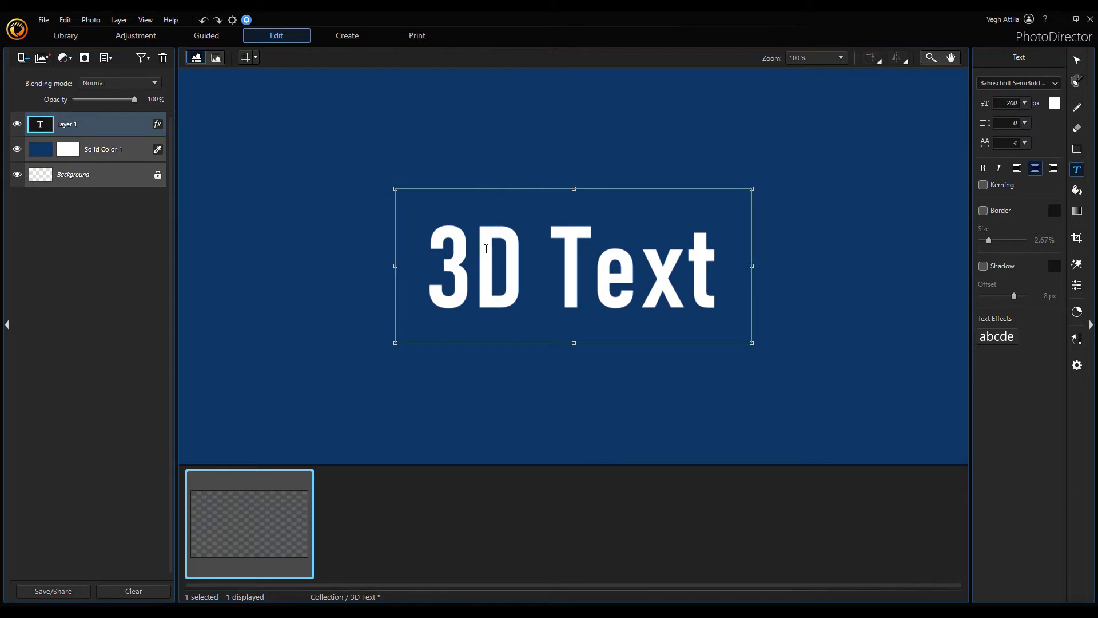
{"action": "left_click", "coordinate": [139, 120]}
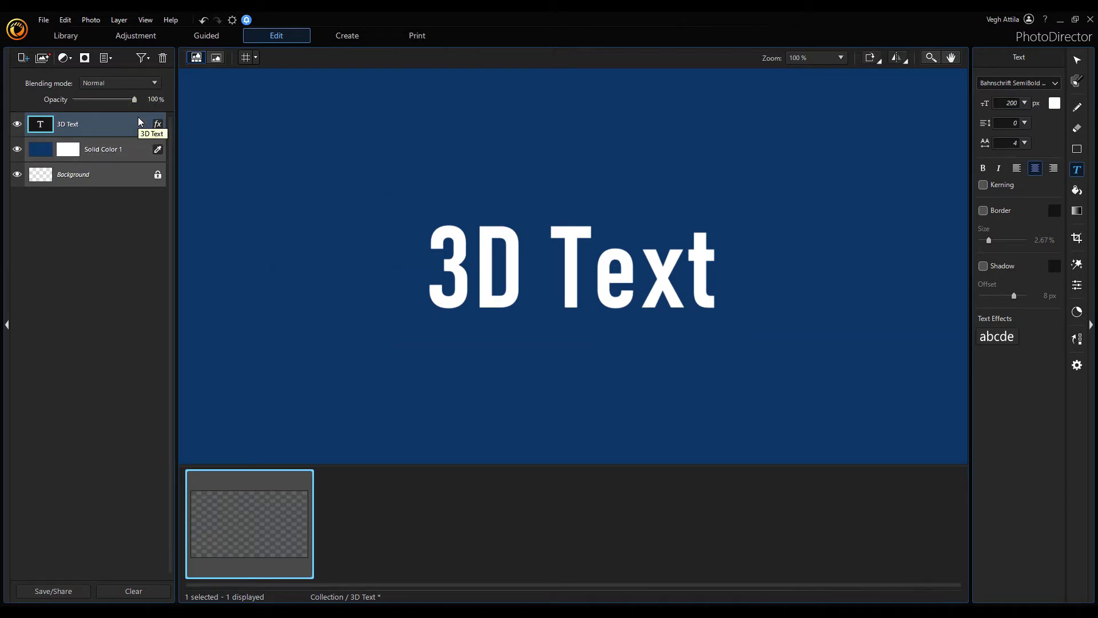
{"action": "right_click", "coordinate": [104, 126]}
{"action": "left_click", "coordinate": [117, 139]}
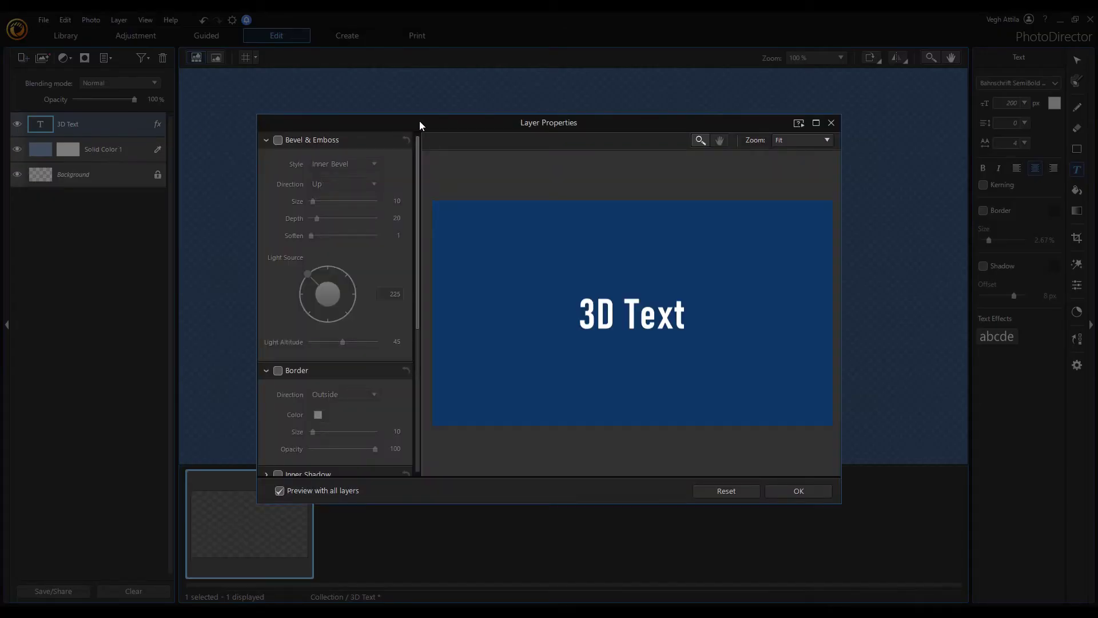
{"action": "left_click", "coordinate": [832, 125]}
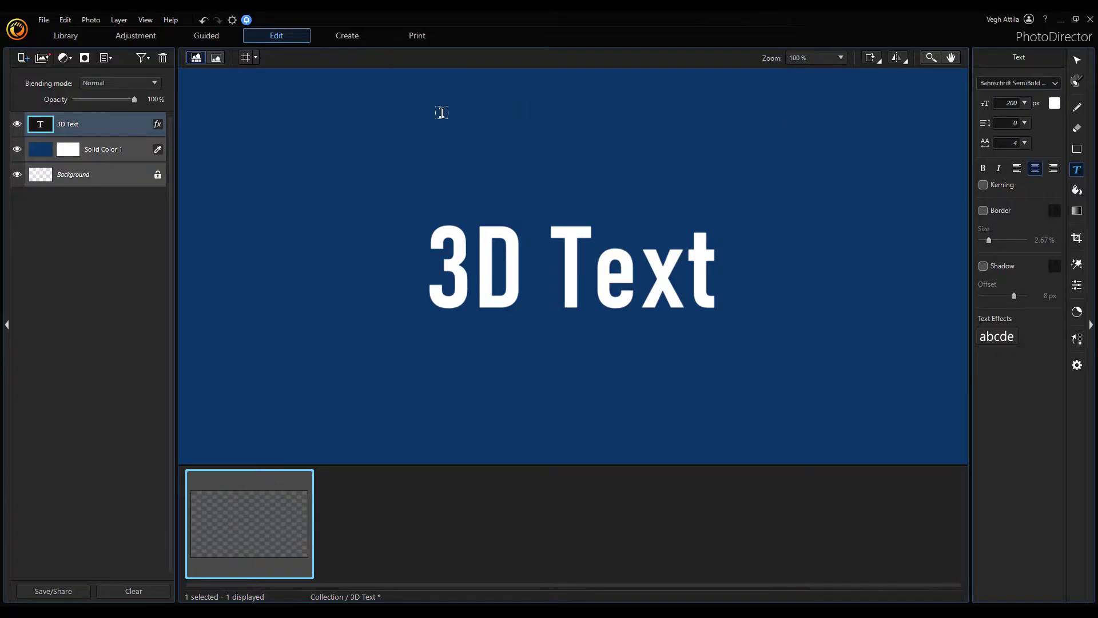
{"action": "left_click", "coordinate": [158, 124]}
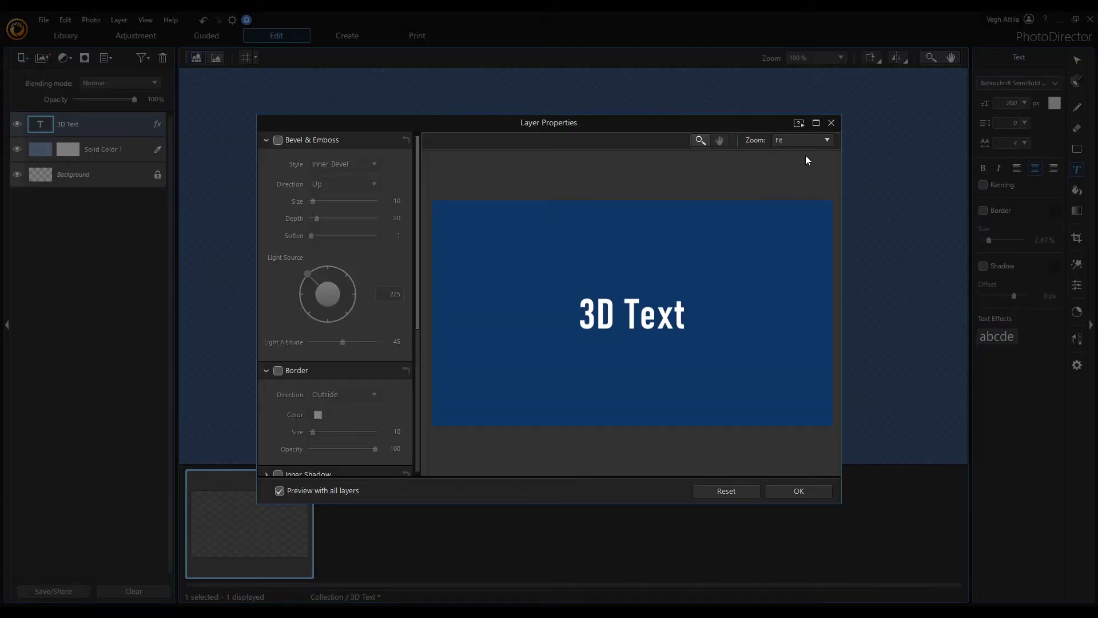
{"action": "left_click", "coordinate": [831, 122]}
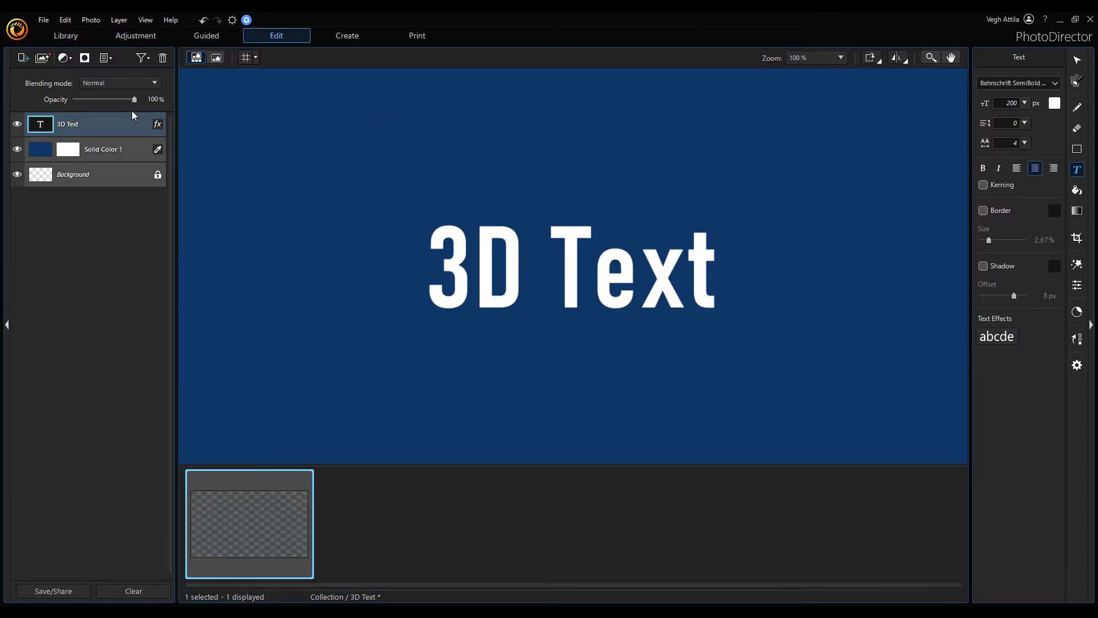
Enable Bevel & Emboss in the layer properties of the 3D Text layer, previewing the letters at 200 %.
{"action": "left_click", "coordinate": [108, 58]}
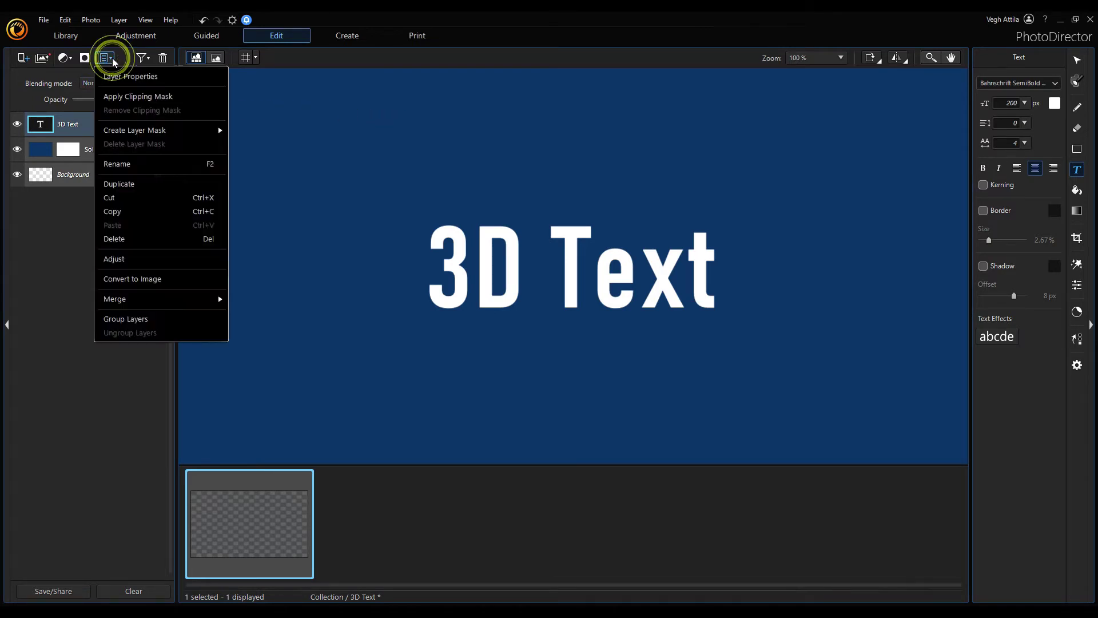
{"action": "left_click", "coordinate": [117, 73]}
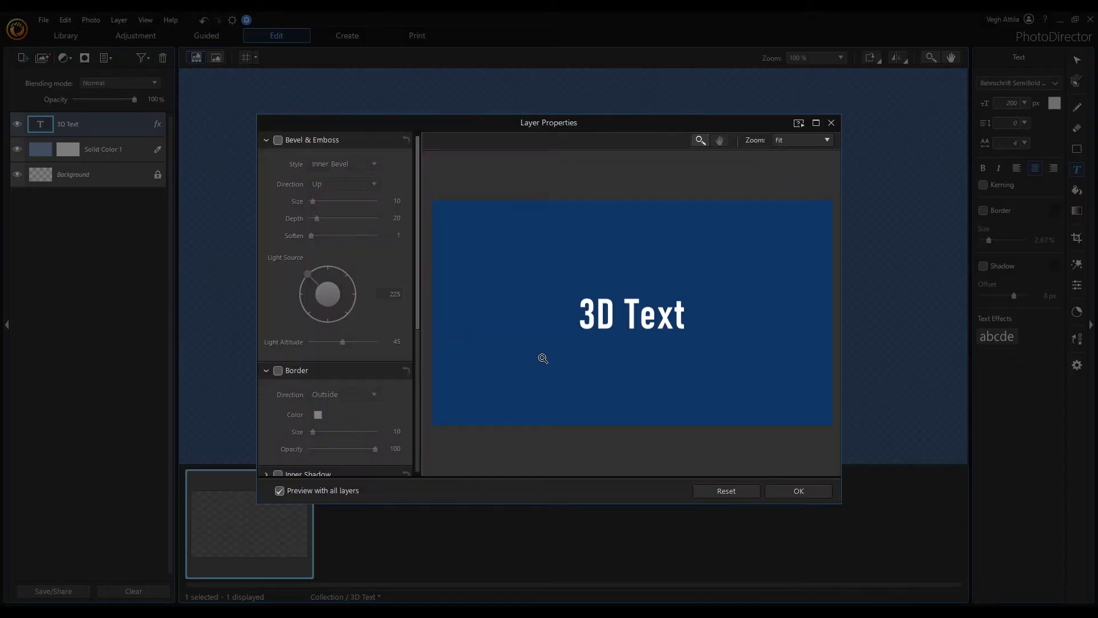
{"action": "left_click", "coordinate": [609, 314]}
{"action": "left_click", "coordinate": [610, 314]}
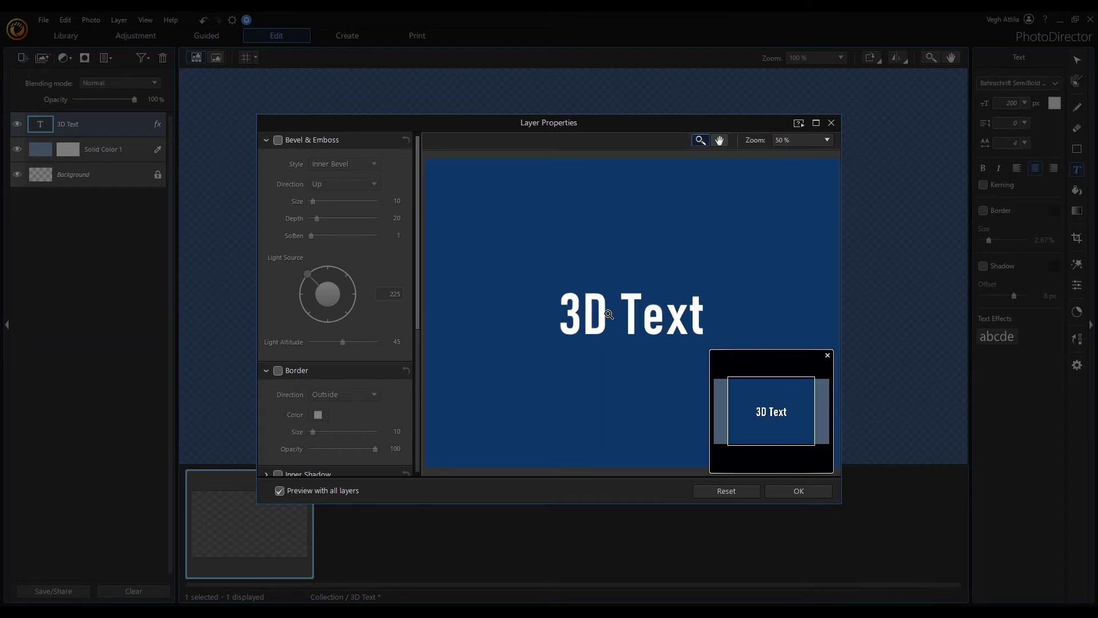
{"action": "left_click", "coordinate": [608, 314]}
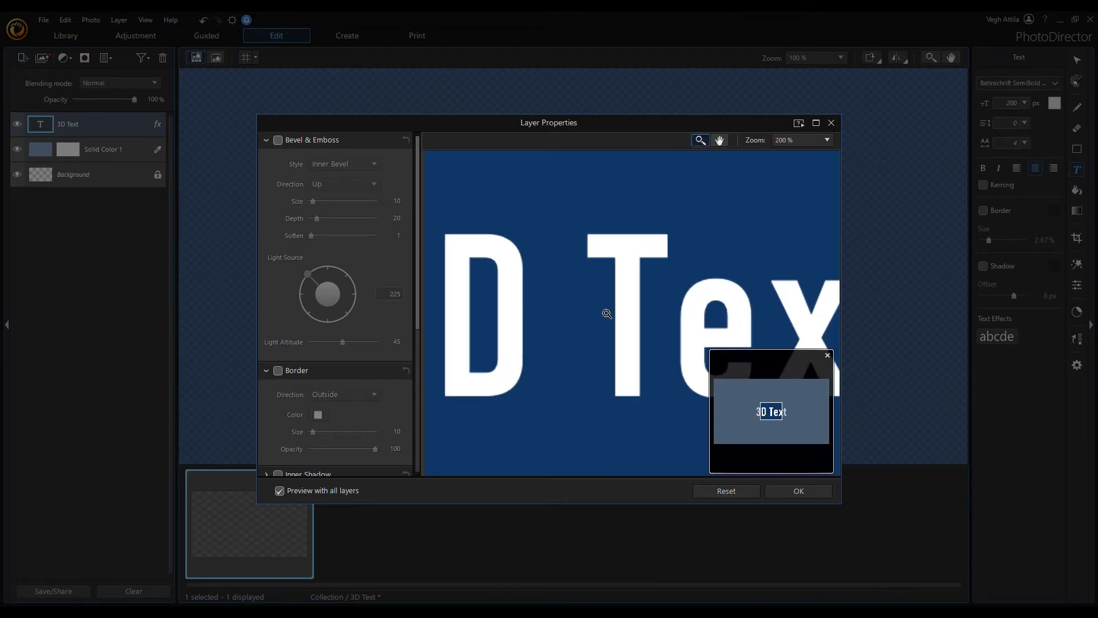
{"action": "left_click_drag", "start_coordinate": [503, 343], "coordinate": [625, 310]}
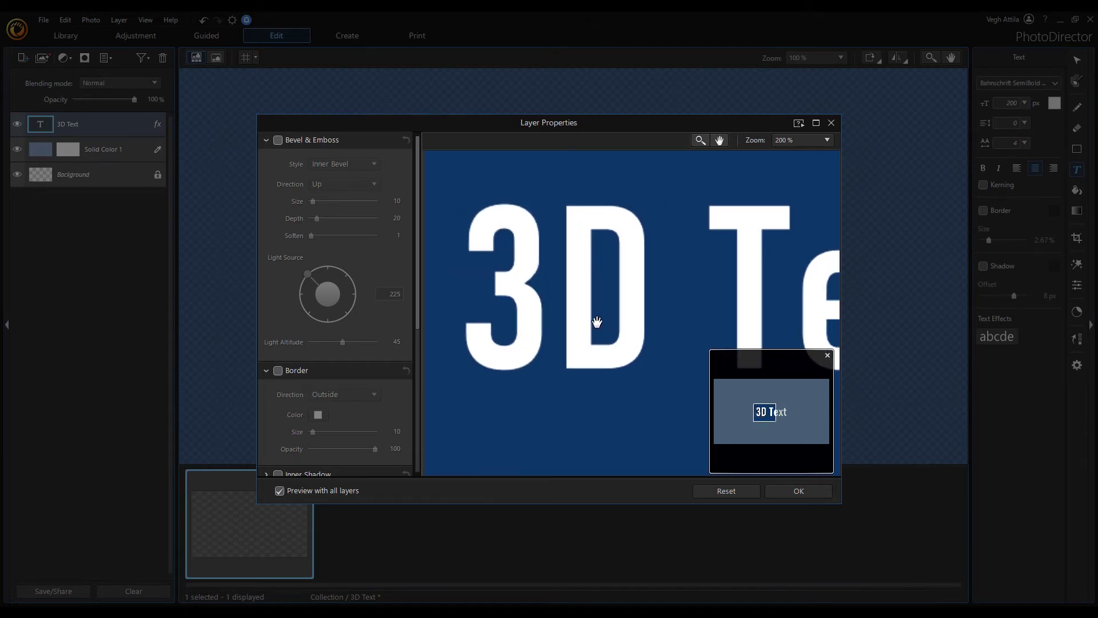
{"action": "left_click", "coordinate": [278, 141]}
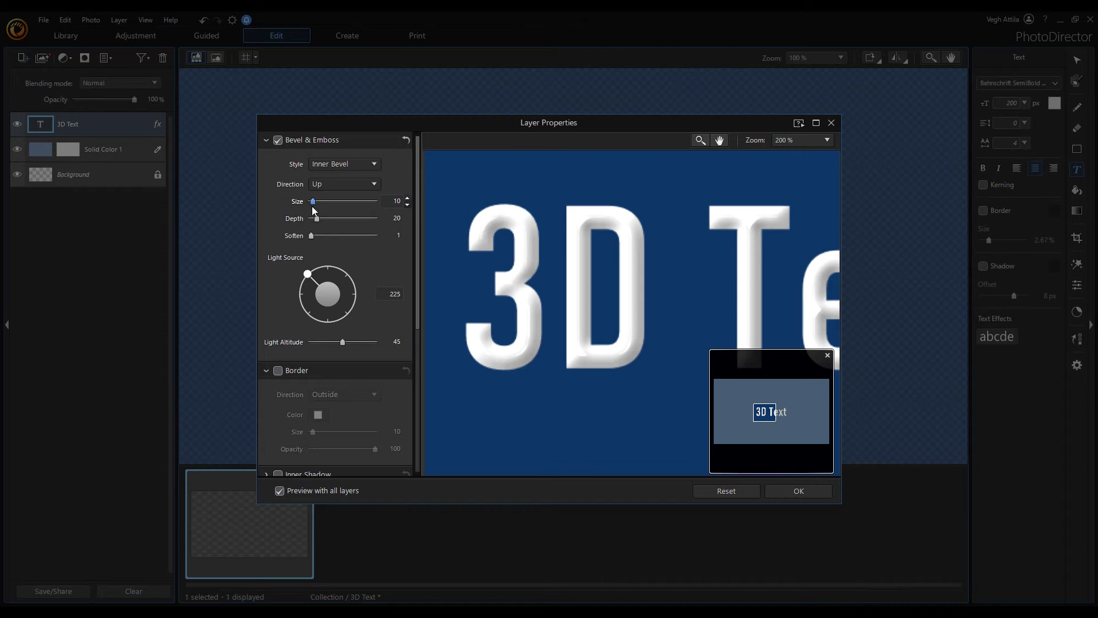
Set the bevel's size to 25, depth to 36 and soften to 5, and rotate its light source before applying.
{"action": "left_click", "coordinate": [313, 236]}
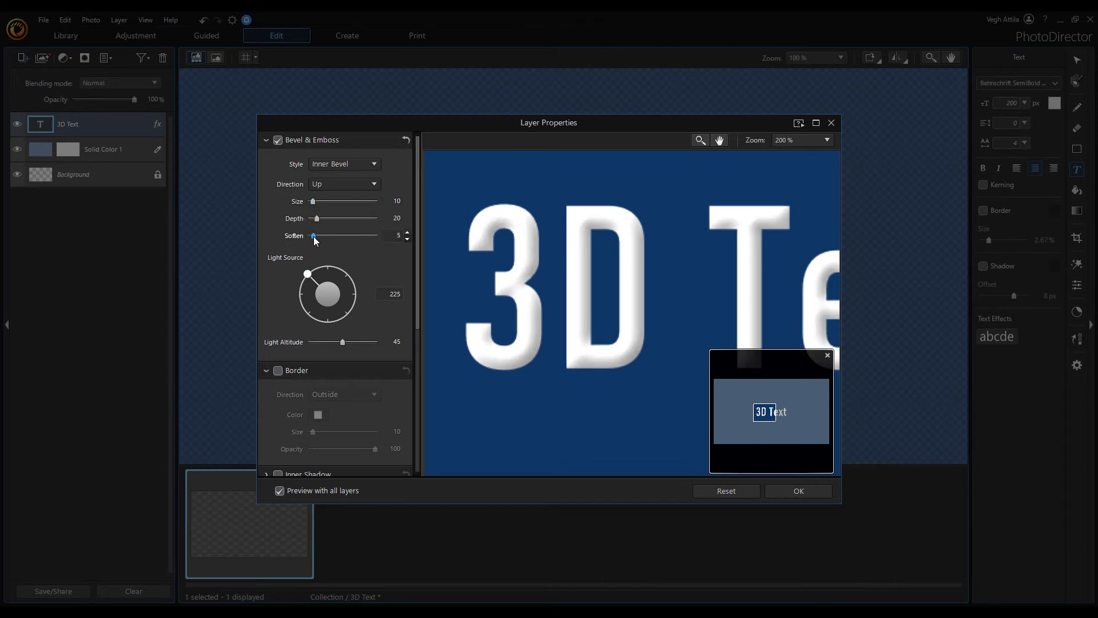
{"action": "left_click_drag", "start_coordinate": [317, 218], "coordinate": [321, 220]}
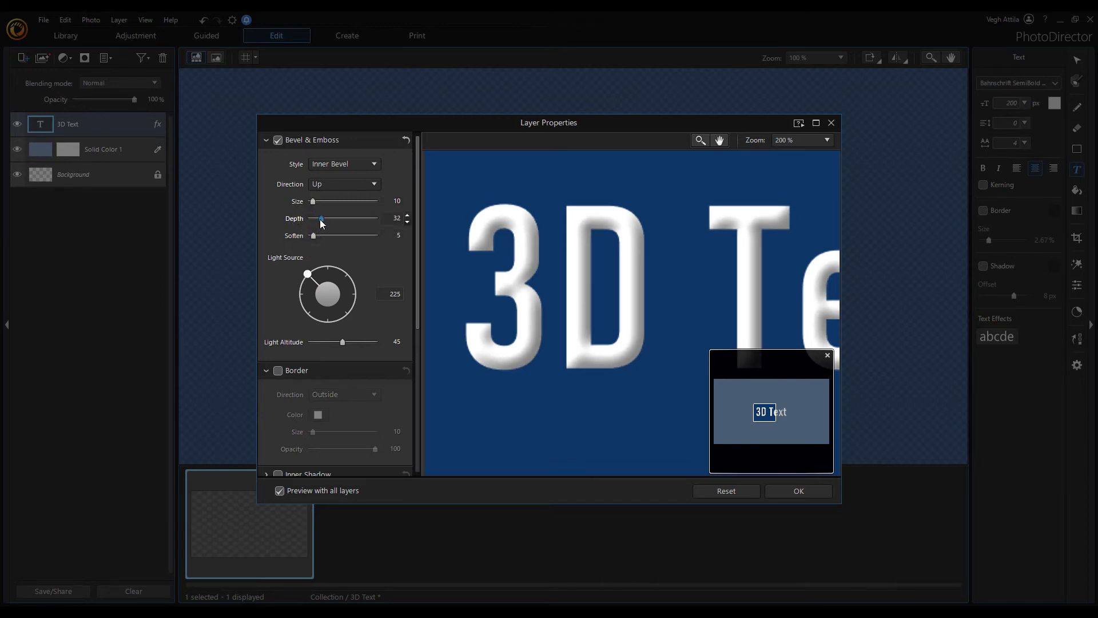
{"action": "left_click", "coordinate": [316, 202]}
{"action": "mouse_move", "coordinate": [316, 203]}
{"action": "left_mouse_down"}
{"action": "mouse_move", "coordinate": [326, 205]}
{"action": "mouse_move", "coordinate": [298, 203]}
{"action": "mouse_move", "coordinate": [325, 207]}
{"action": "left_mouse_up"}
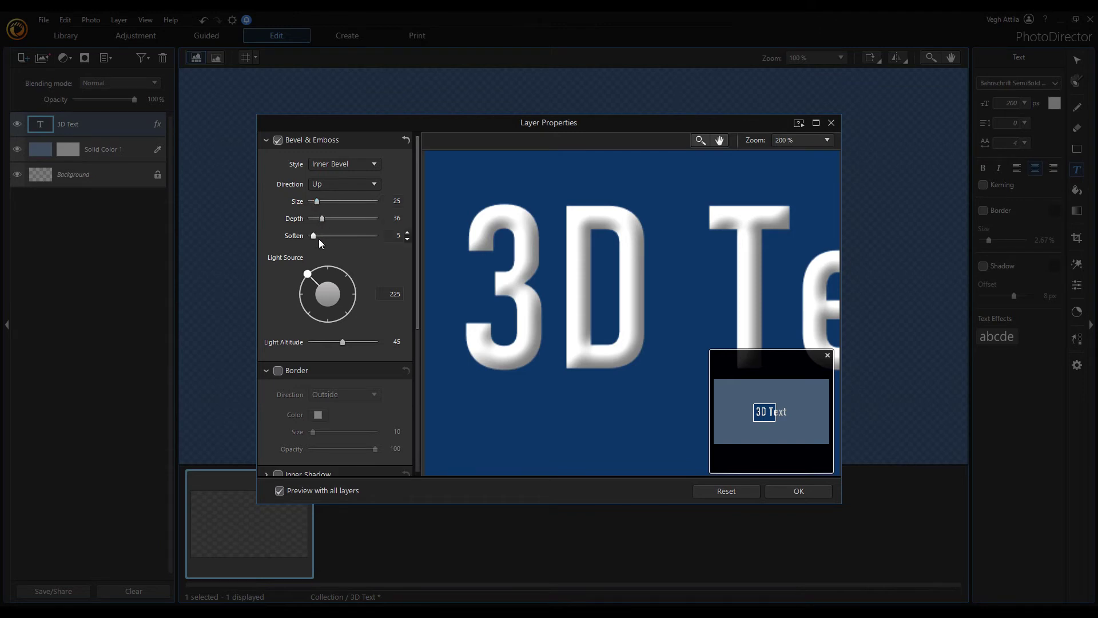
{"action": "left_click_drag", "start_coordinate": [307, 274], "coordinate": [283, 318]}
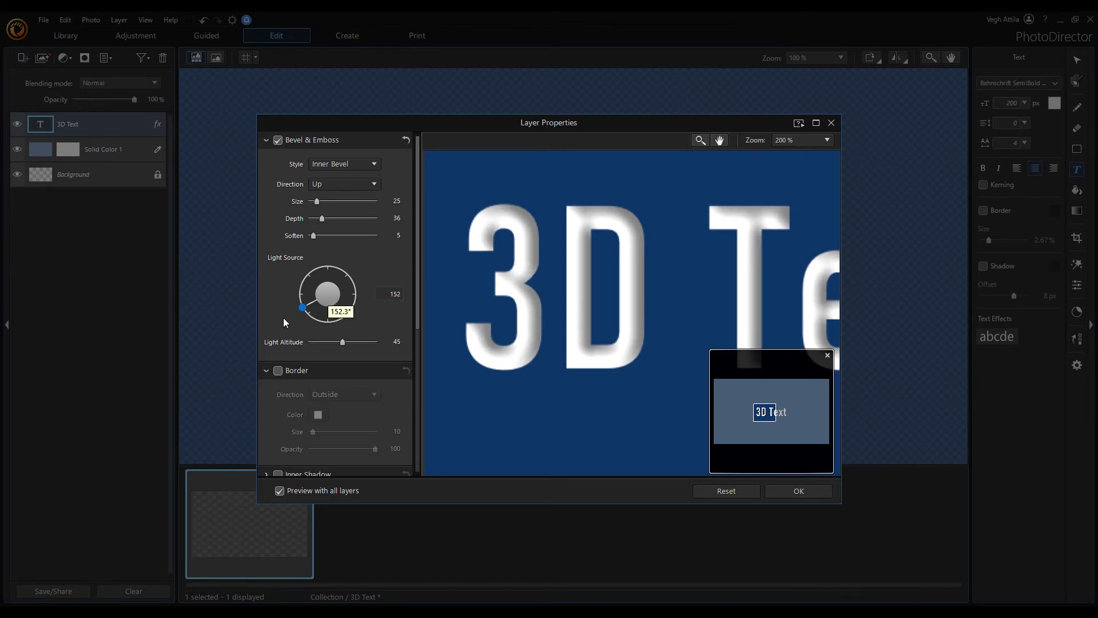
{"action": "left_click_drag", "start_coordinate": [300, 270], "coordinate": [333, 267]}
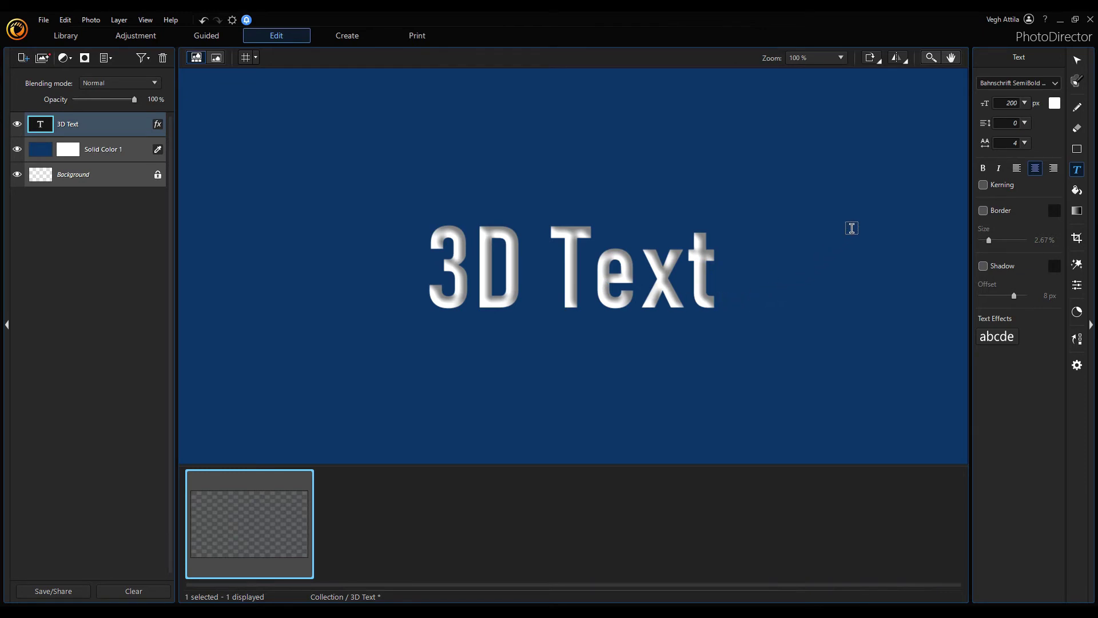
Recolour the whole "3D Text" wording to tan, hex d2a17e, and finish the text editing.
{"action": "left_click", "coordinate": [615, 272]}
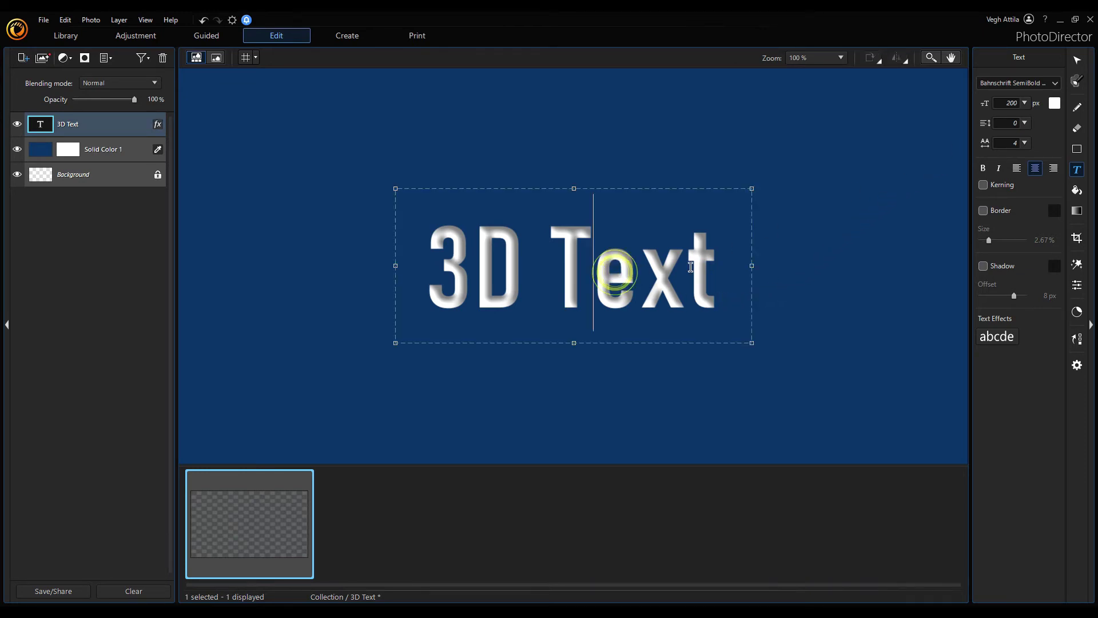
{"action": "left_click_drag", "start_coordinate": [721, 265], "coordinate": [442, 261]}
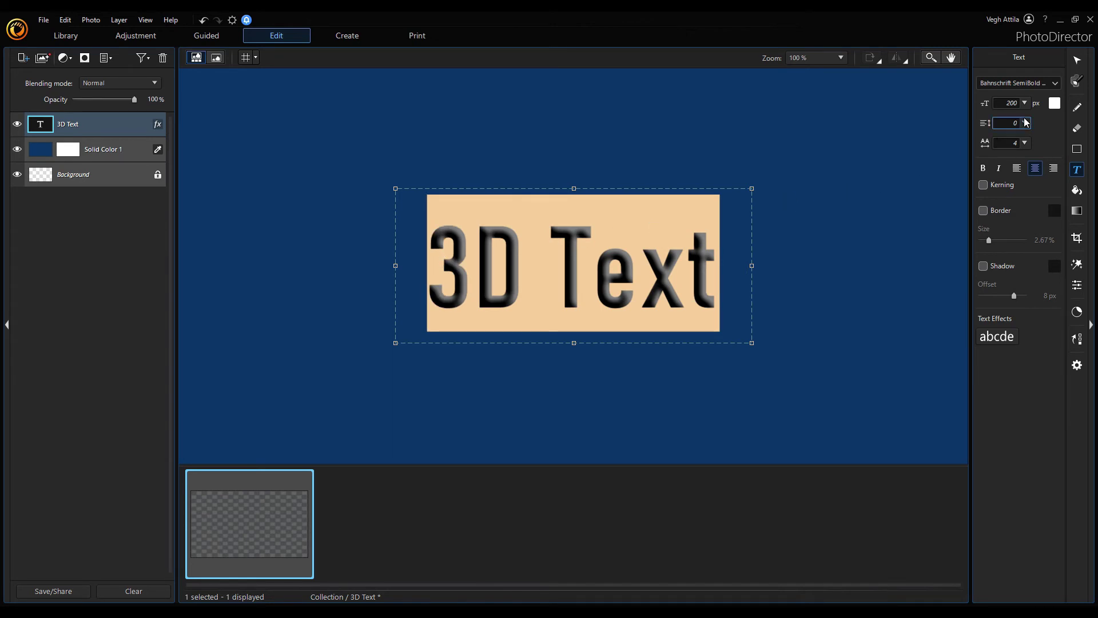
{"action": "left_click", "coordinate": [1055, 104]}
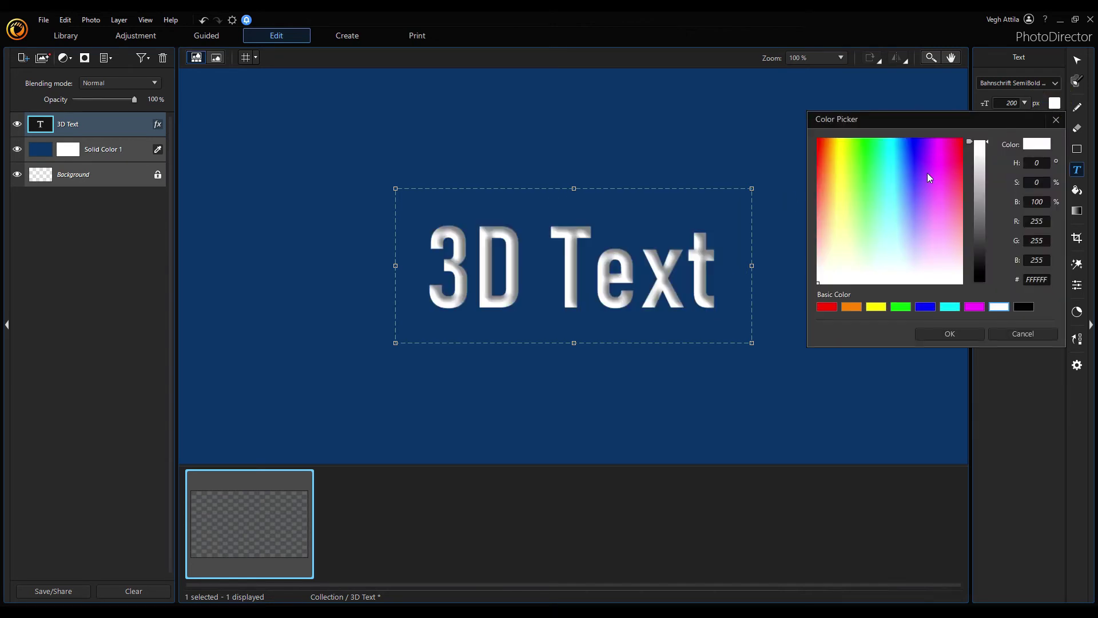
{"action": "left_click", "coordinate": [867, 174]}
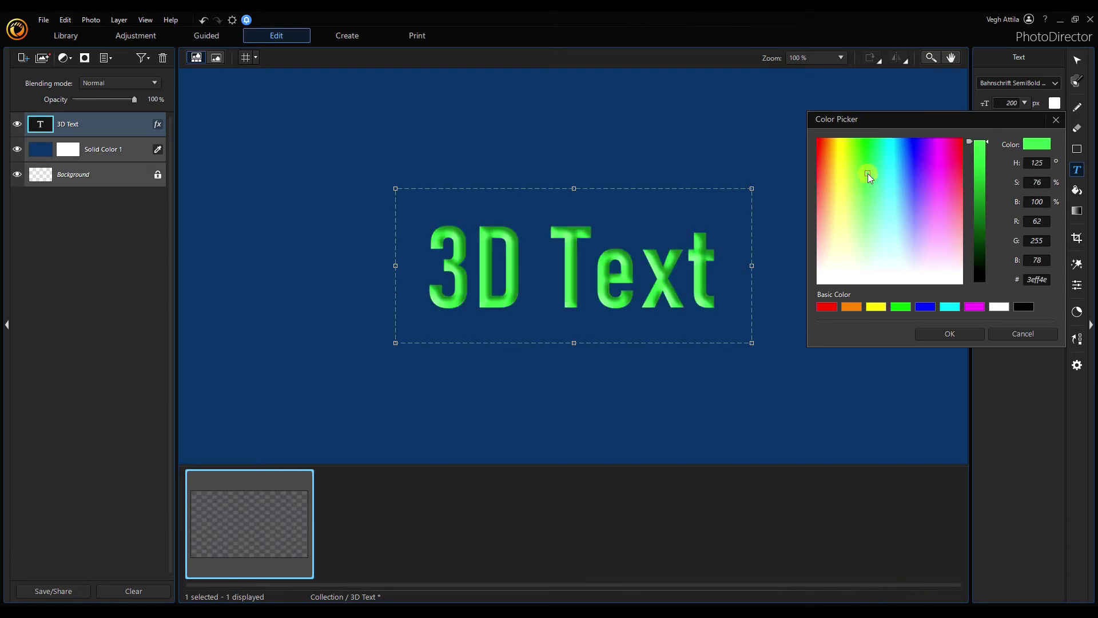
{"action": "left_click", "coordinate": [845, 216]}
{"action": "left_click", "coordinate": [829, 241]}
{"action": "left_click", "coordinate": [827, 226]}
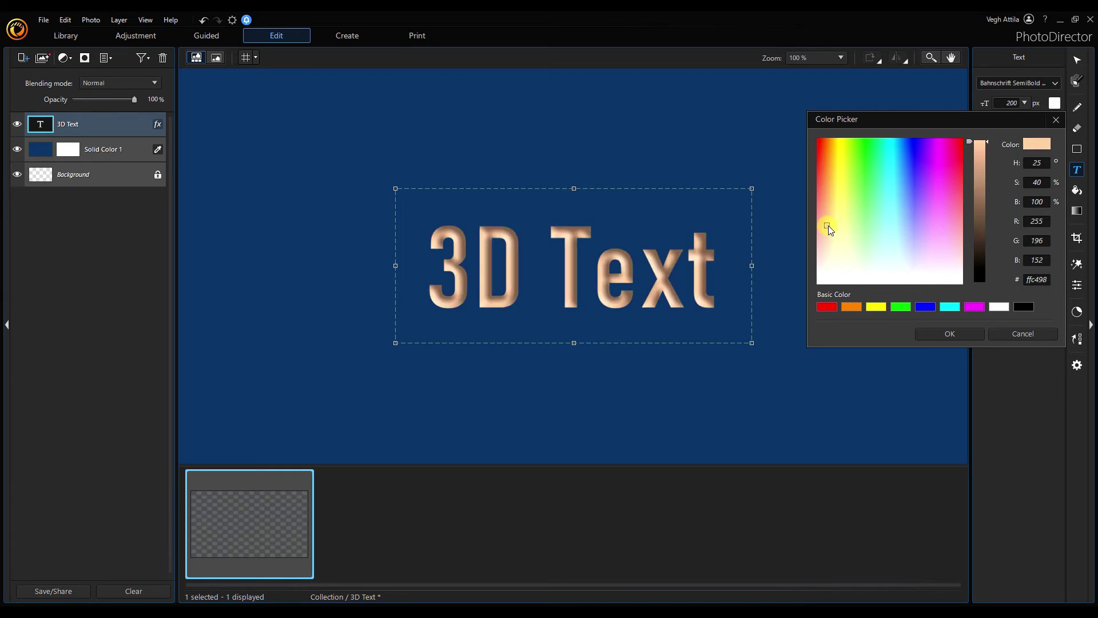
{"action": "left_click_drag", "start_coordinate": [970, 141], "coordinate": [969, 166]}
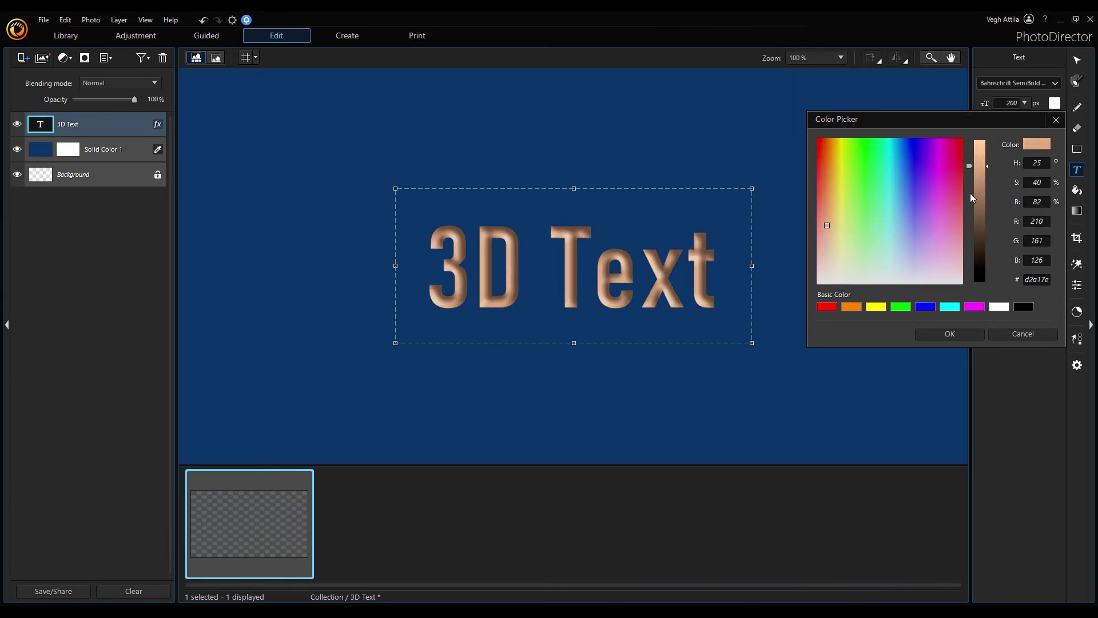
{"action": "left_click", "coordinate": [973, 334]}
{"action": "left_click", "coordinate": [715, 396]}
{"action": "left_click", "coordinate": [319, 292]}
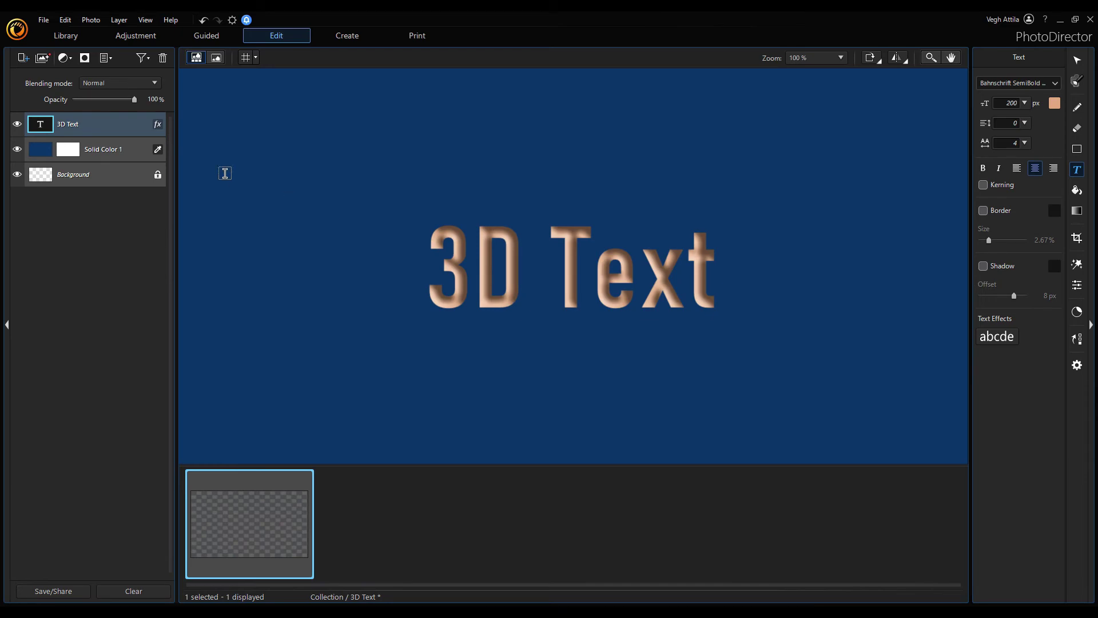
Raise the bevel's light altitude to 43 in the 3D Text layer's properties, checking the letters up close, and apply it.
{"action": "left_click", "coordinate": [158, 126]}
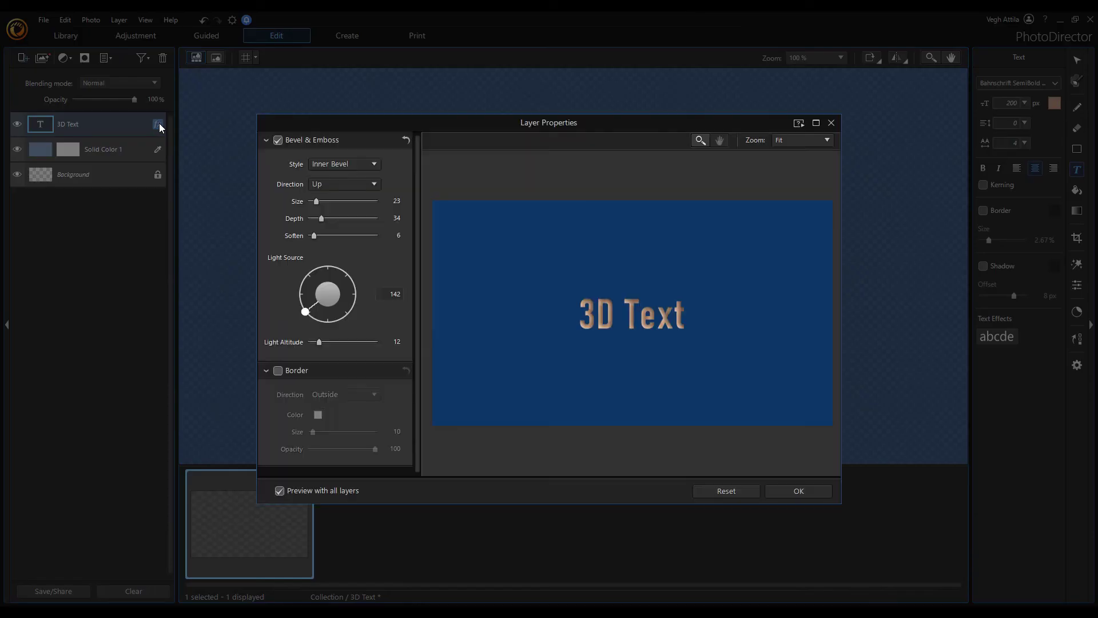
{"action": "left_click", "coordinate": [606, 317]}
{"action": "left_click", "coordinate": [606, 318]}
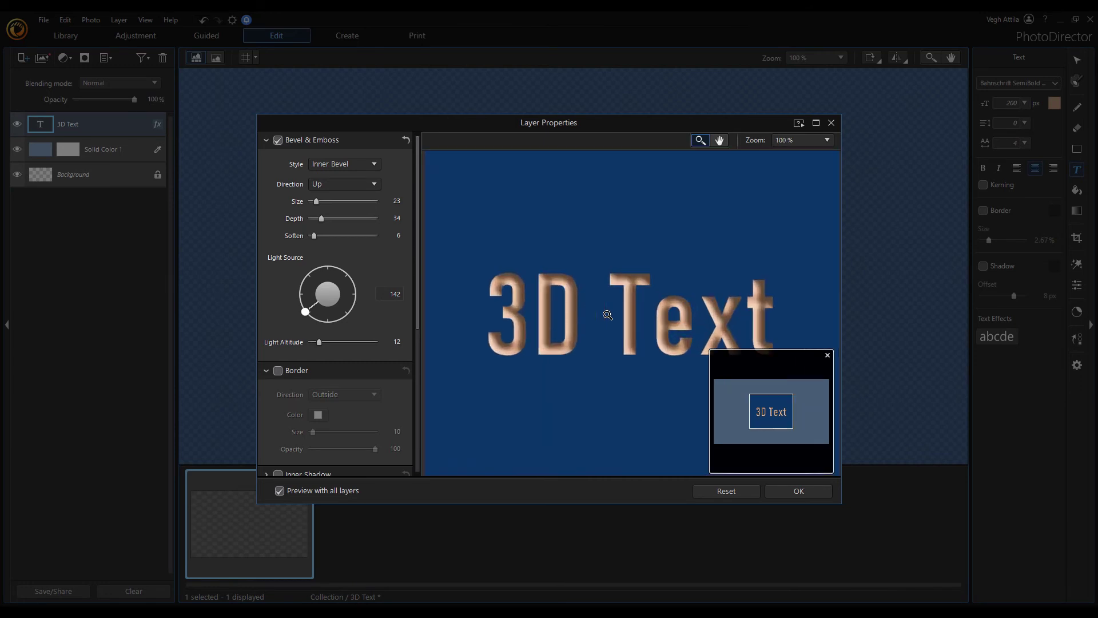
{"action": "left_click", "coordinate": [492, 303]}
{"action": "left_click_drag", "start_coordinate": [491, 304], "coordinate": [559, 335]}
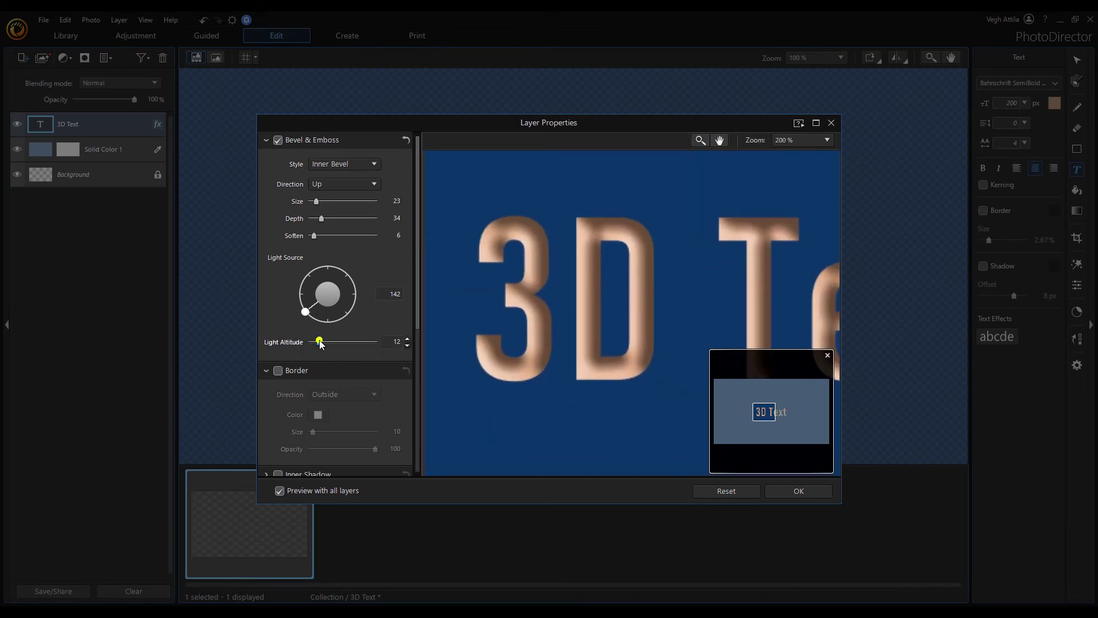
{"action": "left_click_drag", "start_coordinate": [315, 341], "coordinate": [378, 341]}
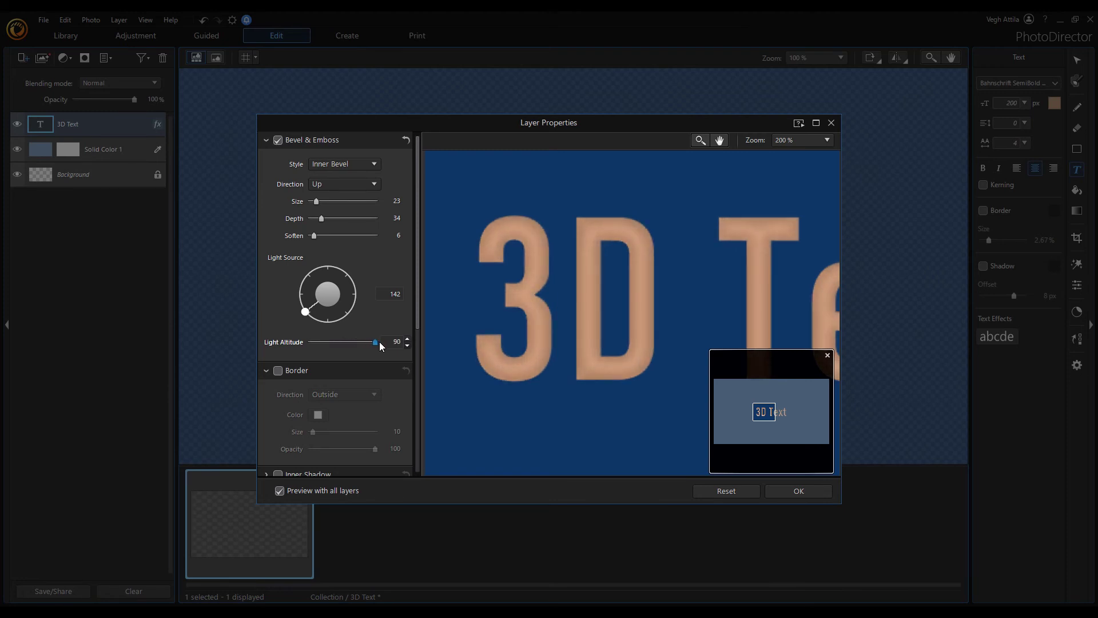
{"action": "key", "text": "Return"}
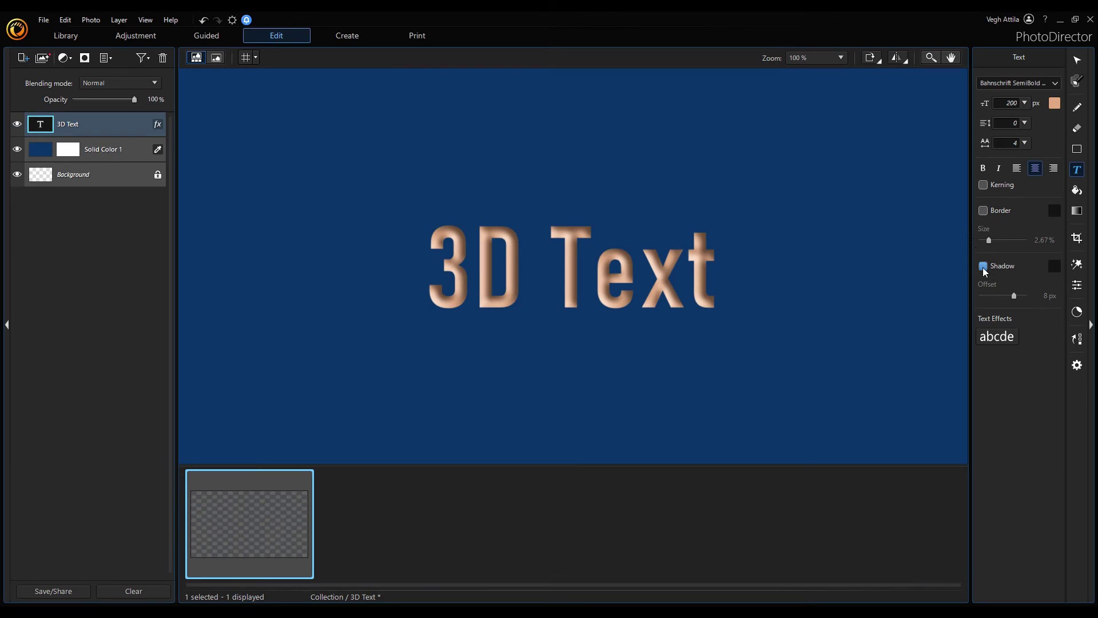
Try the text's own shadow in green with a -3 px offset, and switch that shadow off again.
{"action": "left_click", "coordinate": [984, 266]}
{"action": "mouse_move", "coordinate": [1015, 297]}
{"action": "left_mouse_down"}
{"action": "mouse_move", "coordinate": [985, 301]}
{"action": "mouse_move", "coordinate": [1000, 297]}
{"action": "left_mouse_up"}
{"action": "left_click", "coordinate": [1054, 265]}
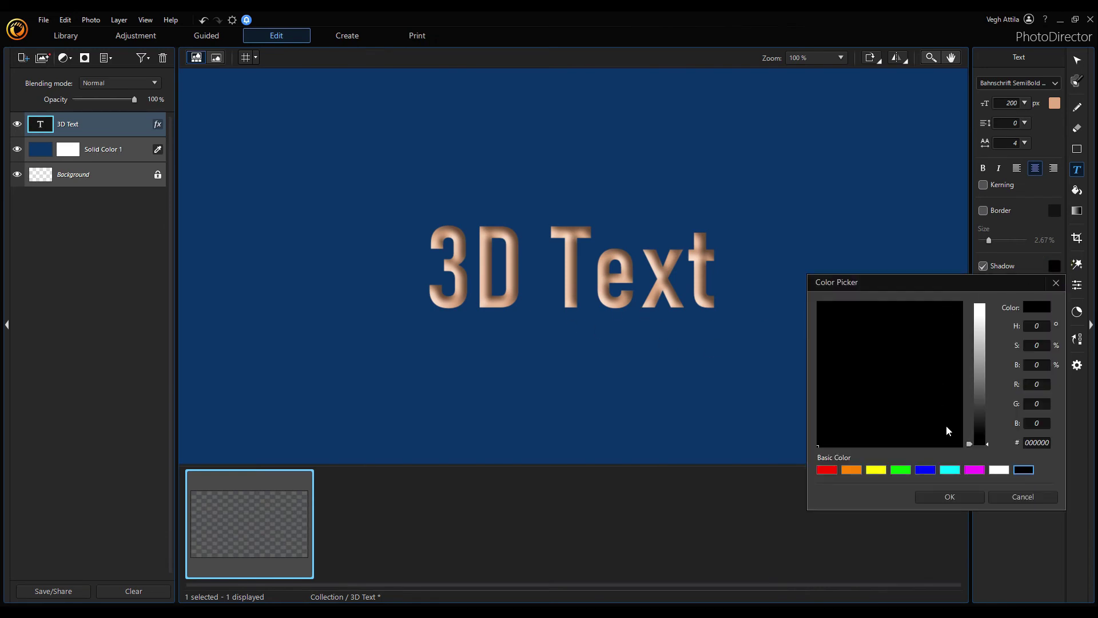
{"action": "left_click_drag", "start_coordinate": [971, 443], "coordinate": [967, 380]}
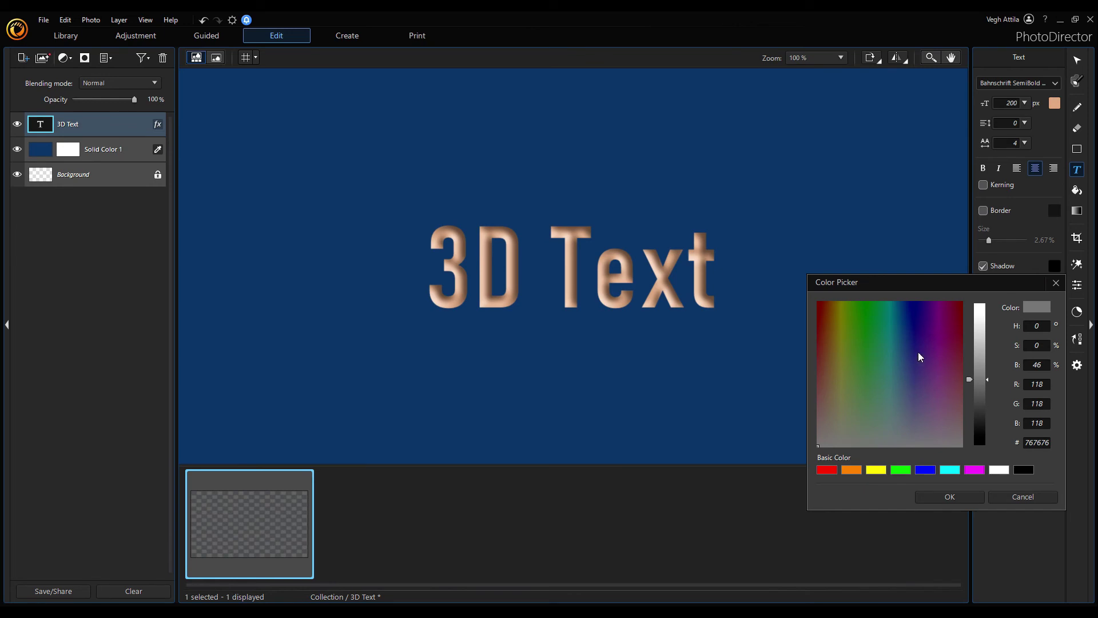
{"action": "left_click_drag", "start_coordinate": [918, 354], "coordinate": [872, 358]}
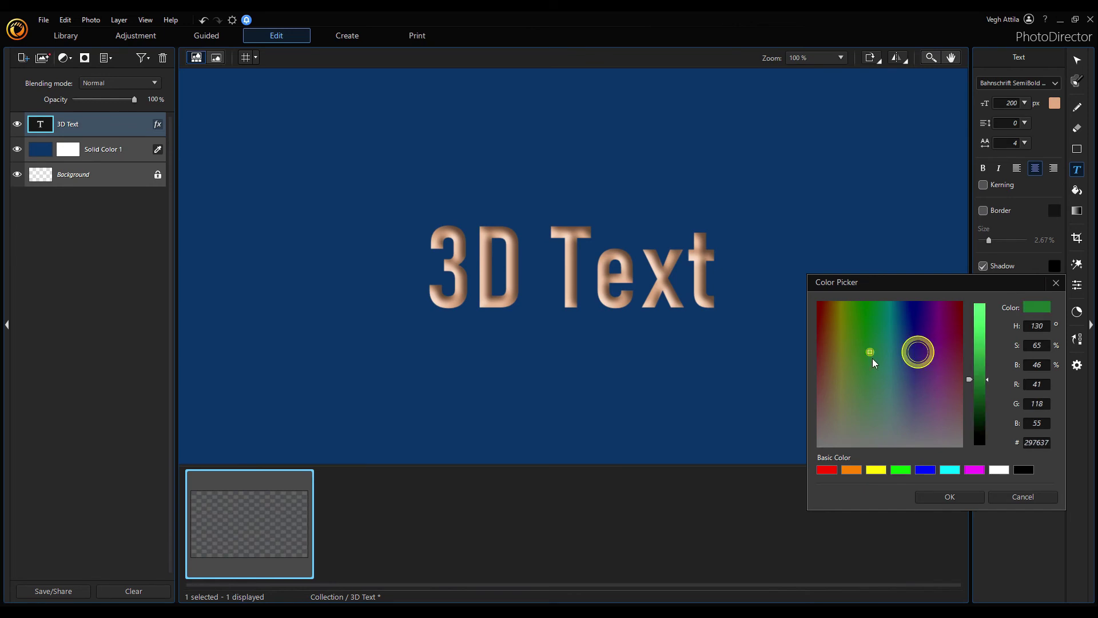
{"action": "left_click", "coordinate": [936, 496]}
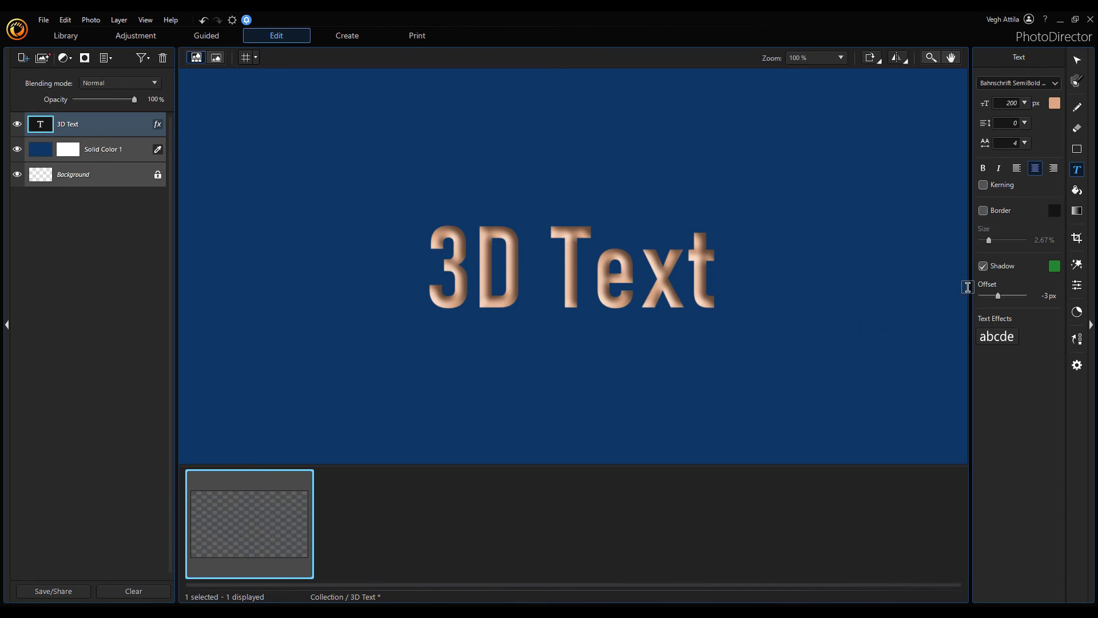
{"action": "left_click", "coordinate": [984, 266]}
Enable Drop Shadow in the 3D Text layer's properties, previewing the whole wording at 100 %.
{"action": "left_click", "coordinate": [160, 124]}
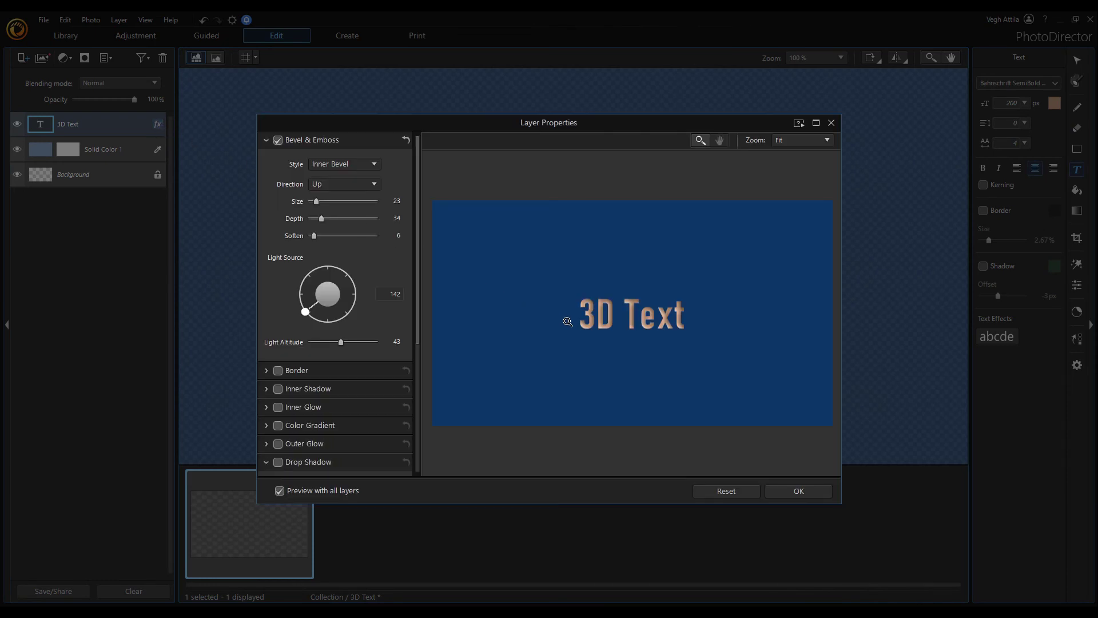
{"action": "left_click", "coordinate": [596, 317]}
{"action": "left_click", "coordinate": [596, 318]}
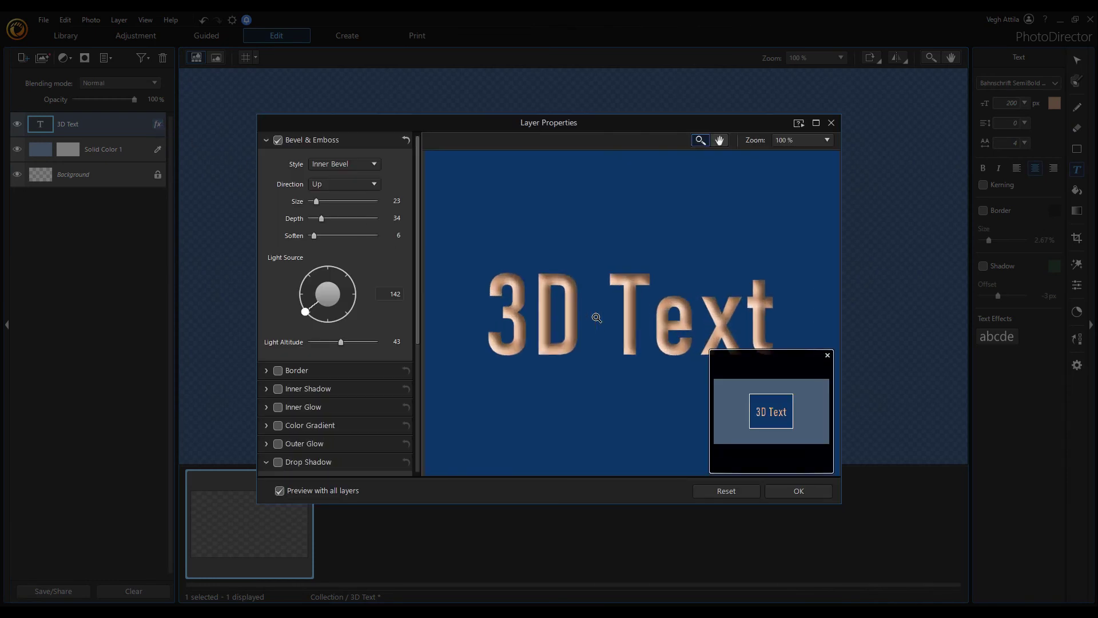
{"action": "left_click_drag", "start_coordinate": [529, 334], "coordinate": [526, 303]}
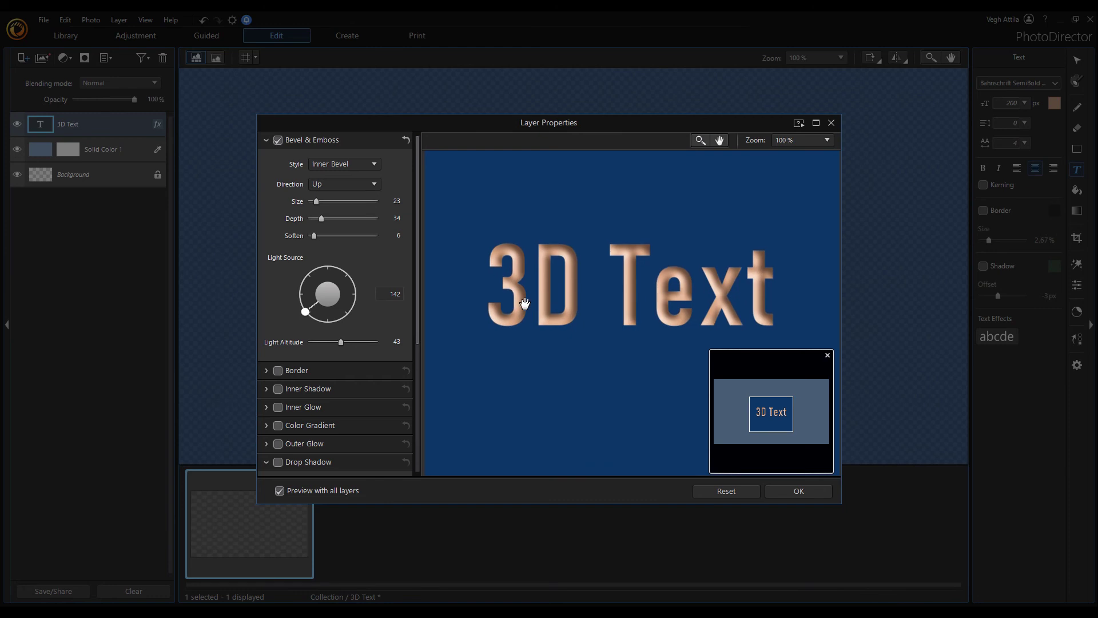
{"action": "left_click", "coordinate": [265, 141]}
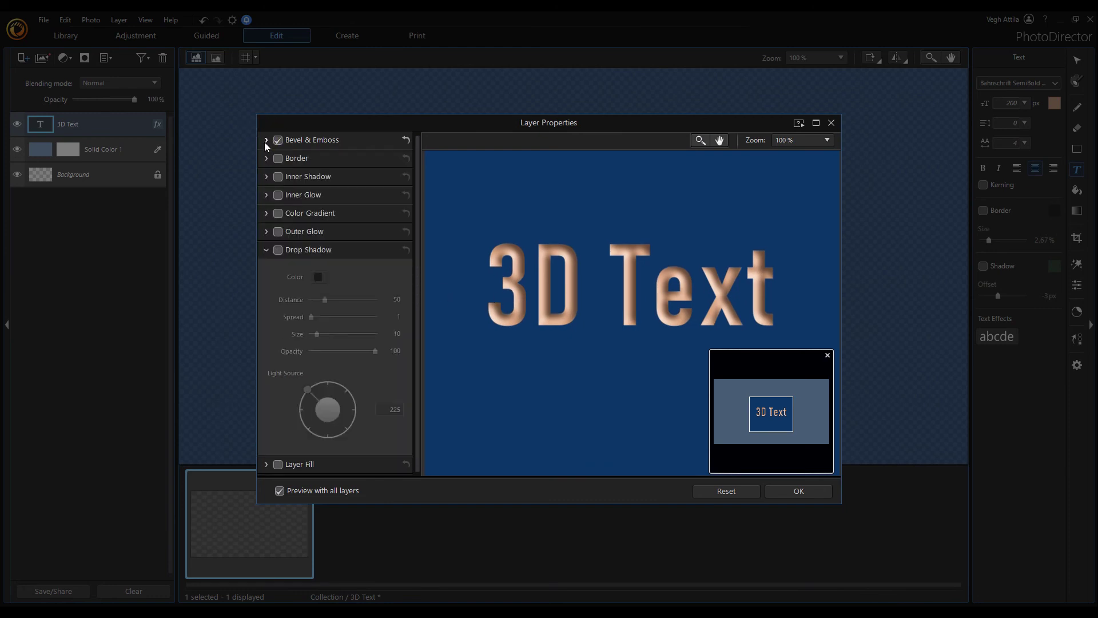
{"action": "left_click", "coordinate": [276, 254]}
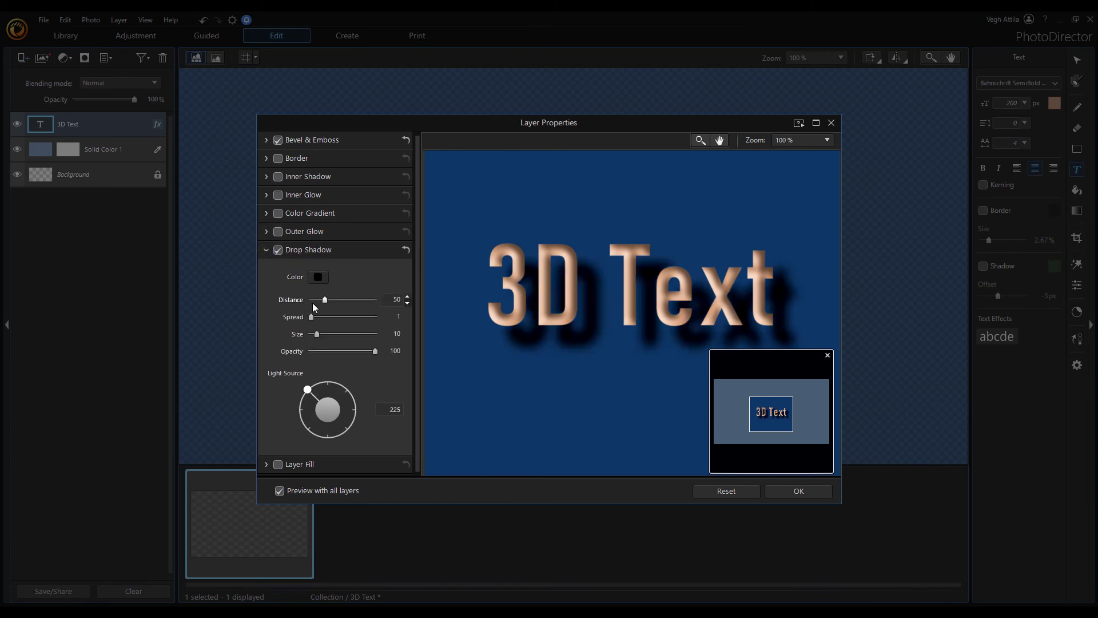
Set the drop shadow's distance to 24, spread to 25 and size to 14, and adjust its light source before applying.
{"action": "left_click_drag", "start_coordinate": [324, 302], "coordinate": [321, 334]}
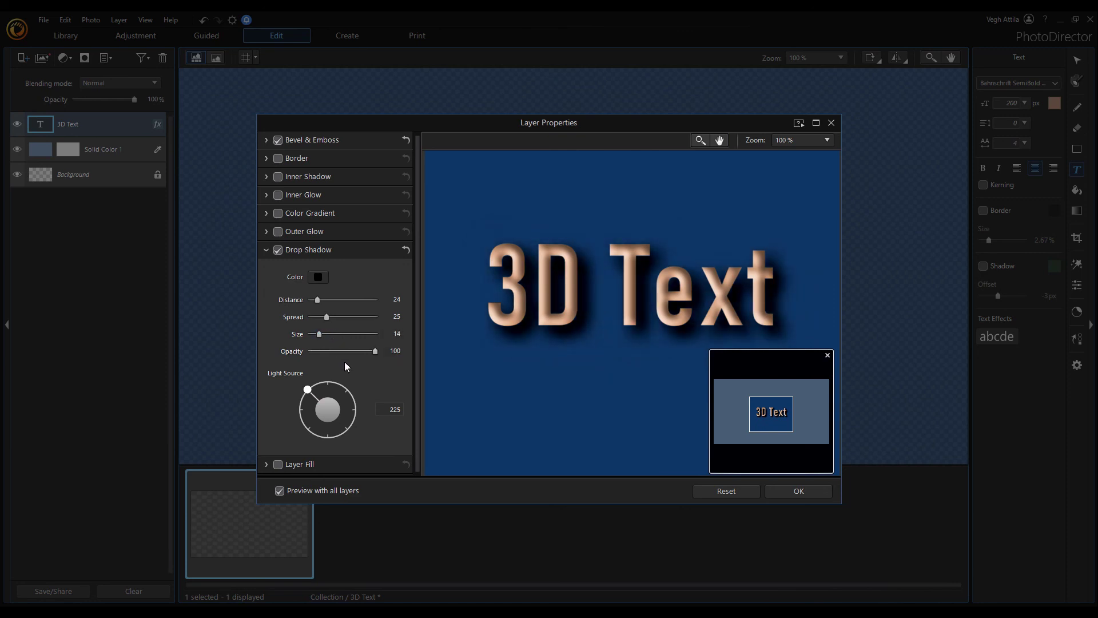
{"action": "mouse_move", "coordinate": [308, 389]}
{"action": "left_mouse_down"}
{"action": "mouse_move", "coordinate": [369, 391]}
{"action": "mouse_move", "coordinate": [372, 410]}
{"action": "mouse_move", "coordinate": [337, 442]}
{"action": "mouse_move", "coordinate": [289, 418]}
{"action": "mouse_move", "coordinate": [315, 380]}
{"action": "mouse_move", "coordinate": [290, 385]}
{"action": "left_mouse_up"}
{"action": "left_click", "coordinate": [797, 493]}
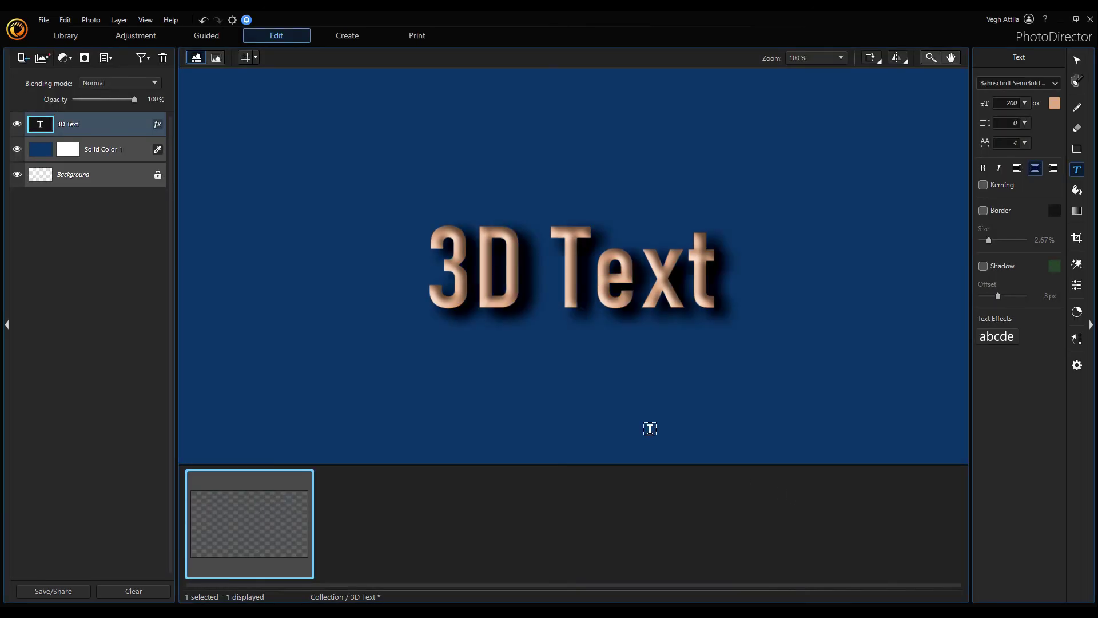